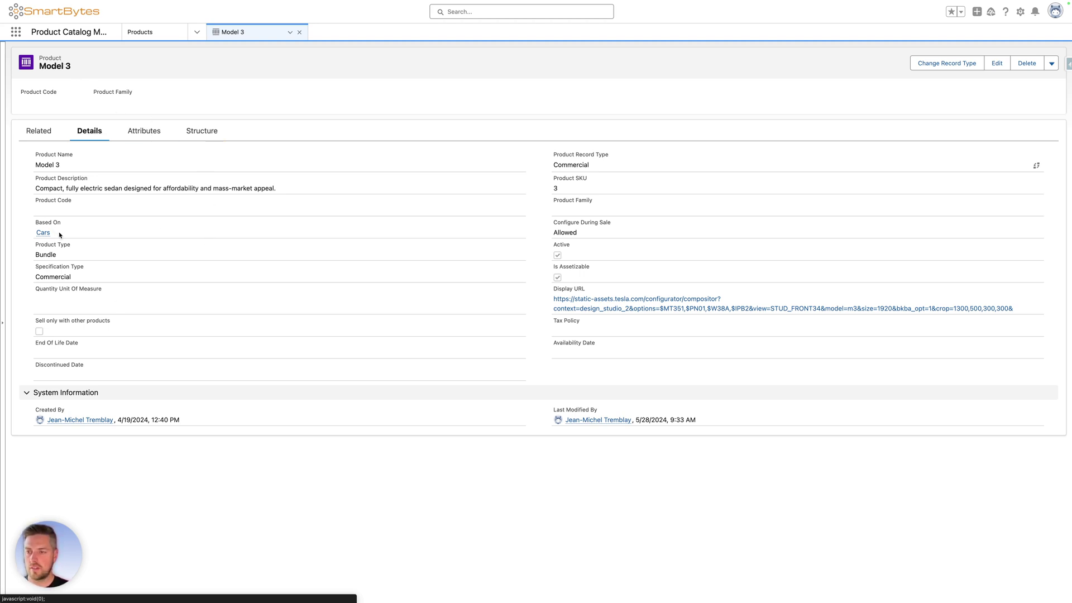
- Review Model 3's product details, checking the Based On, Is Assetizable, Product Type and Configure During Sale fields
{"action": "left_click_drag", "start_coordinate": [60, 235], "coordinate": [35, 222]}
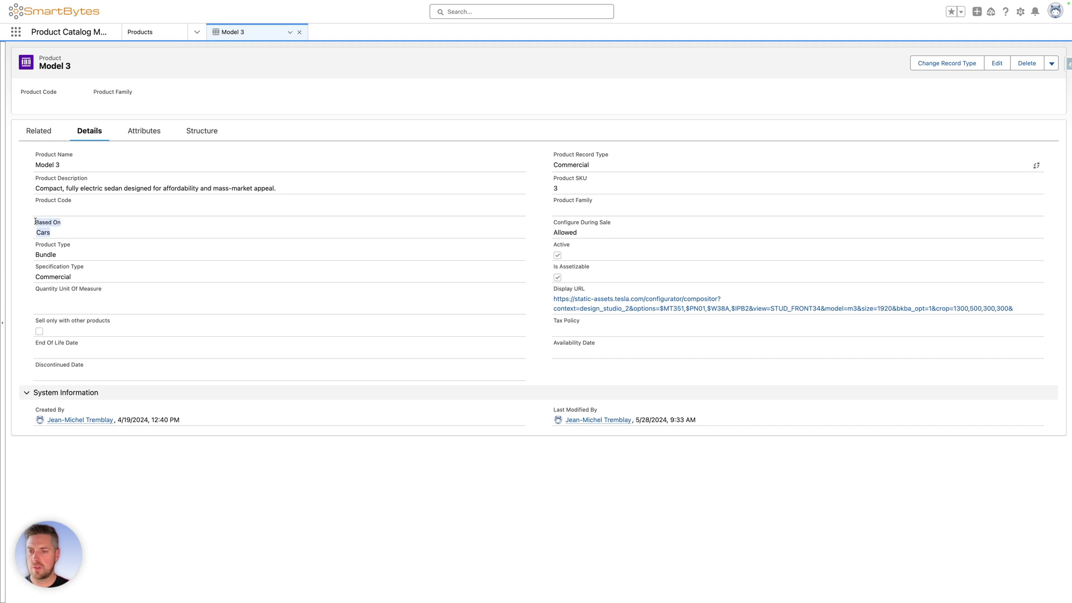
{"action": "left_click", "coordinate": [32, 223]}
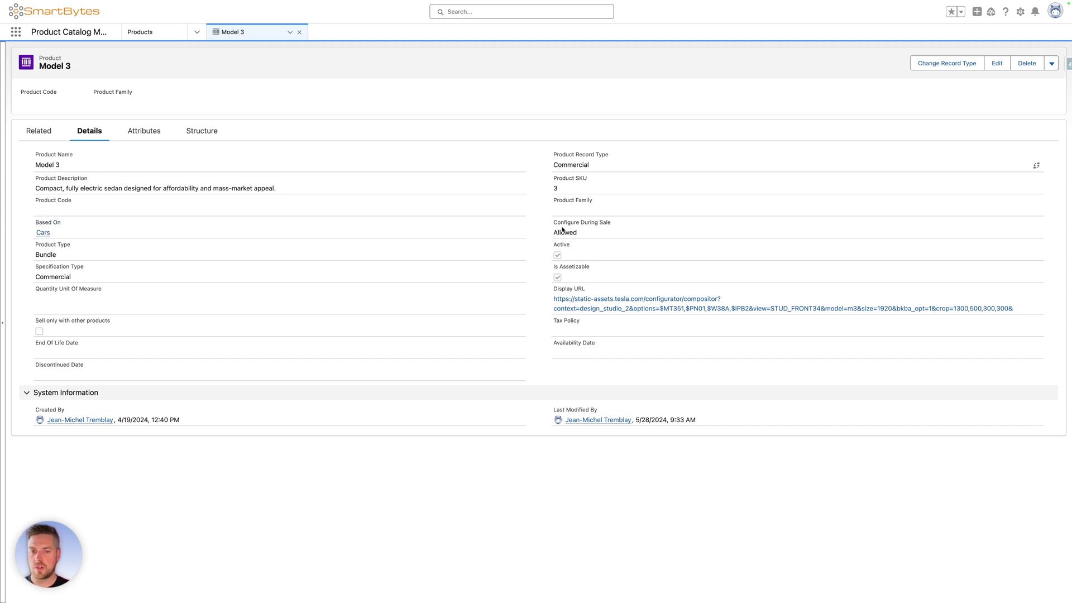
{"action": "left_click_drag", "start_coordinate": [591, 274], "coordinate": [554, 269]}
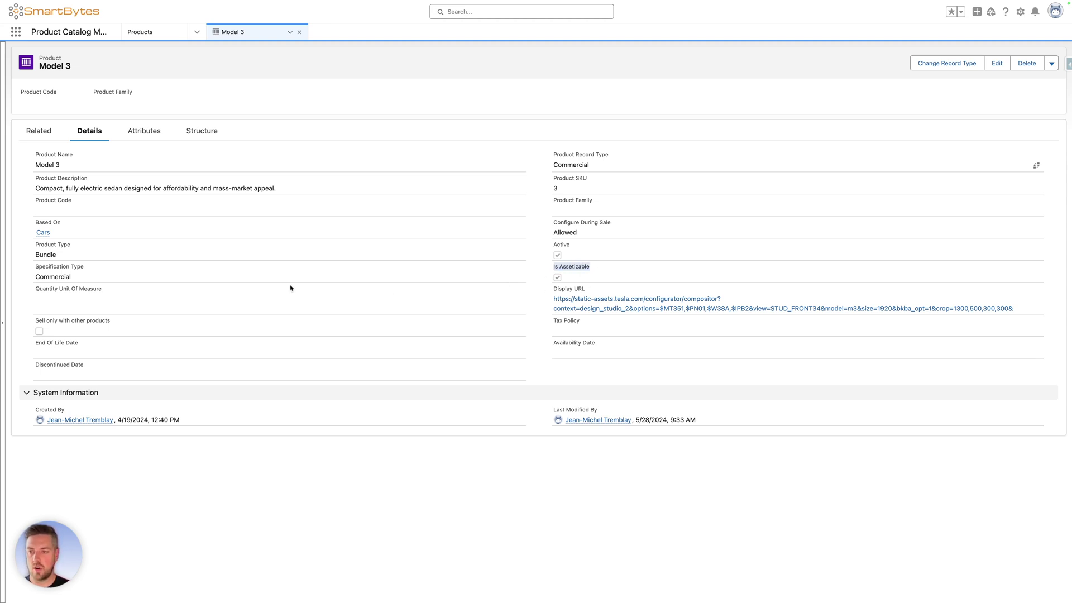
{"action": "left_click_drag", "start_coordinate": [62, 259], "coordinate": [32, 244]}
{"action": "left_click_drag", "start_coordinate": [552, 221], "coordinate": [581, 234]}
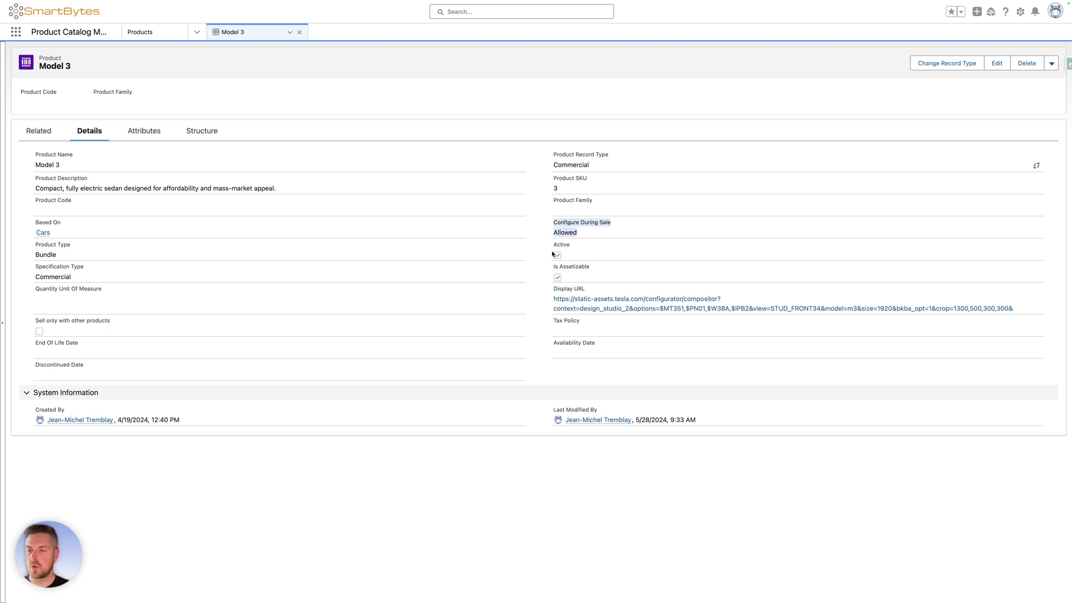
{"action": "left_click_drag", "start_coordinate": [63, 235], "coordinate": [34, 221]}
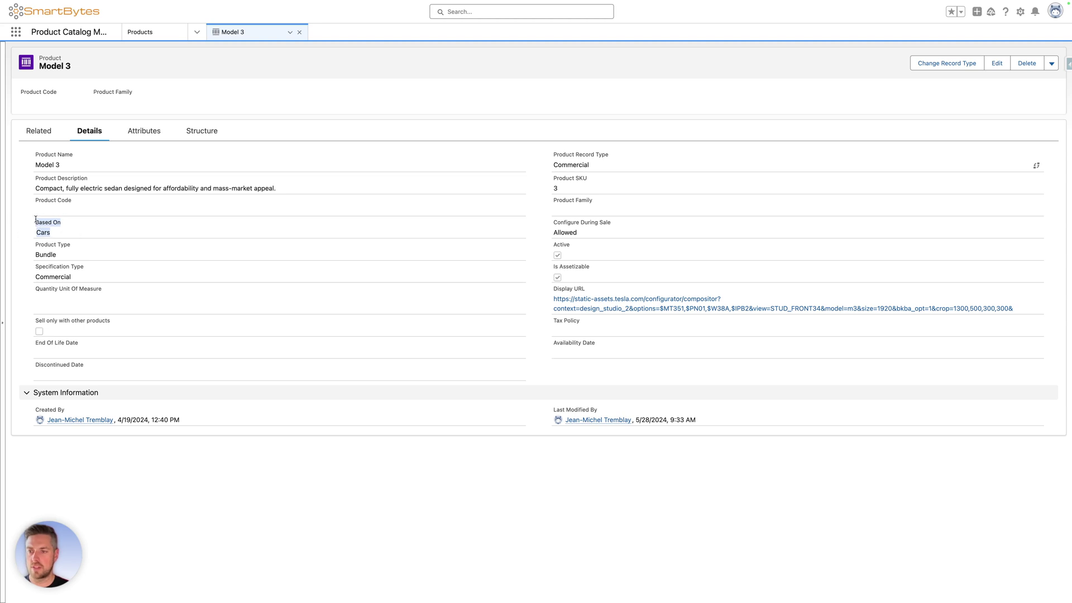
{"action": "left_click", "coordinate": [37, 220]}
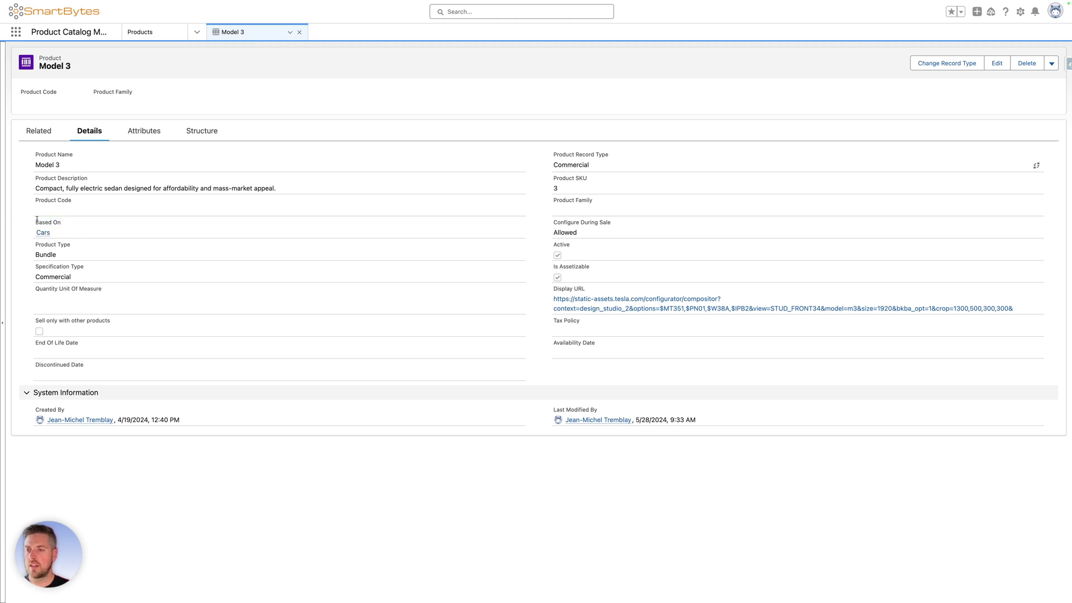
- Review Model 3's inherited attributes and inspect the Autopilot, Charging and Accessories groups in its product structure
{"action": "left_click", "coordinate": [143, 130]}
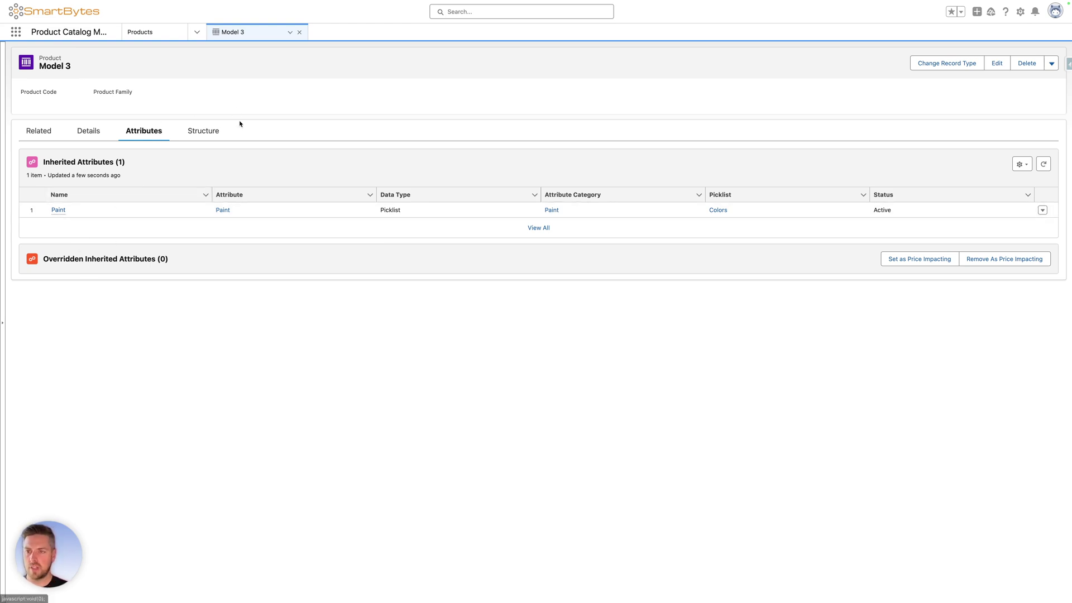
{"action": "left_click", "coordinate": [201, 133]}
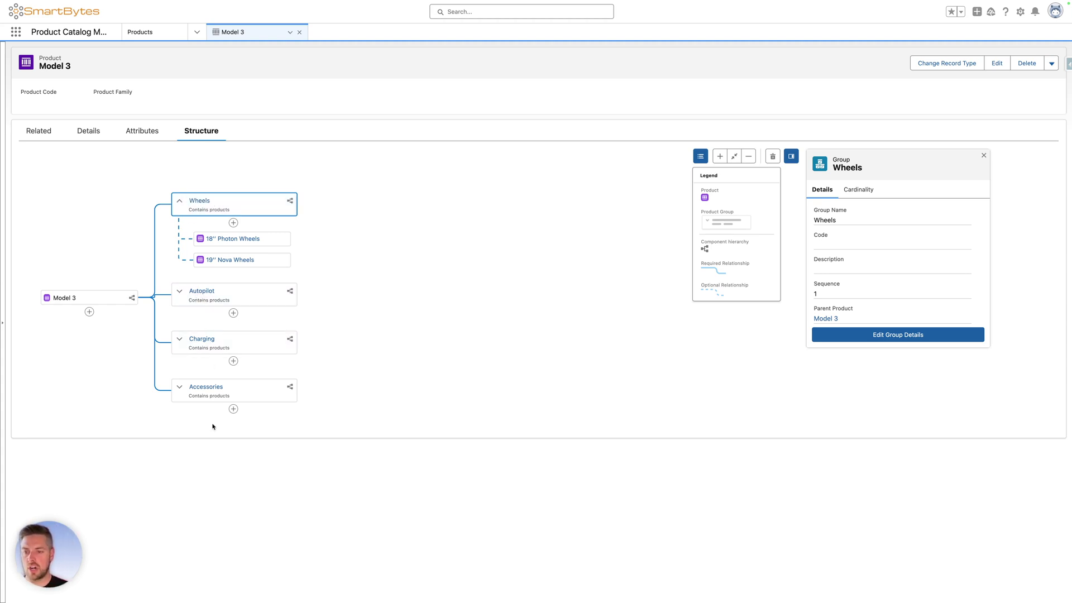
{"action": "left_click", "coordinate": [239, 301]}
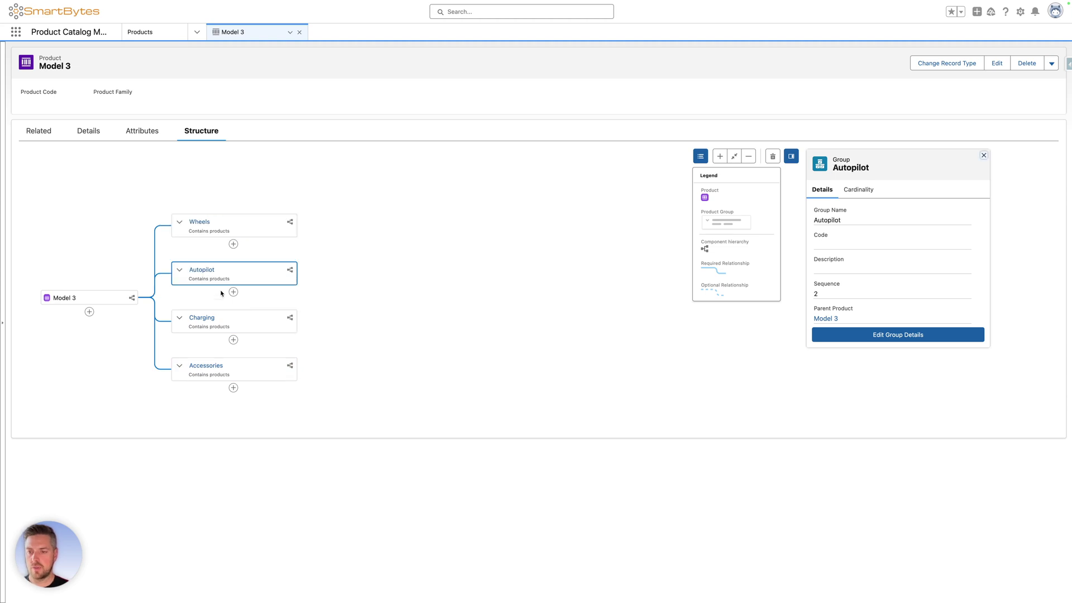
{"action": "left_click", "coordinate": [233, 352]}
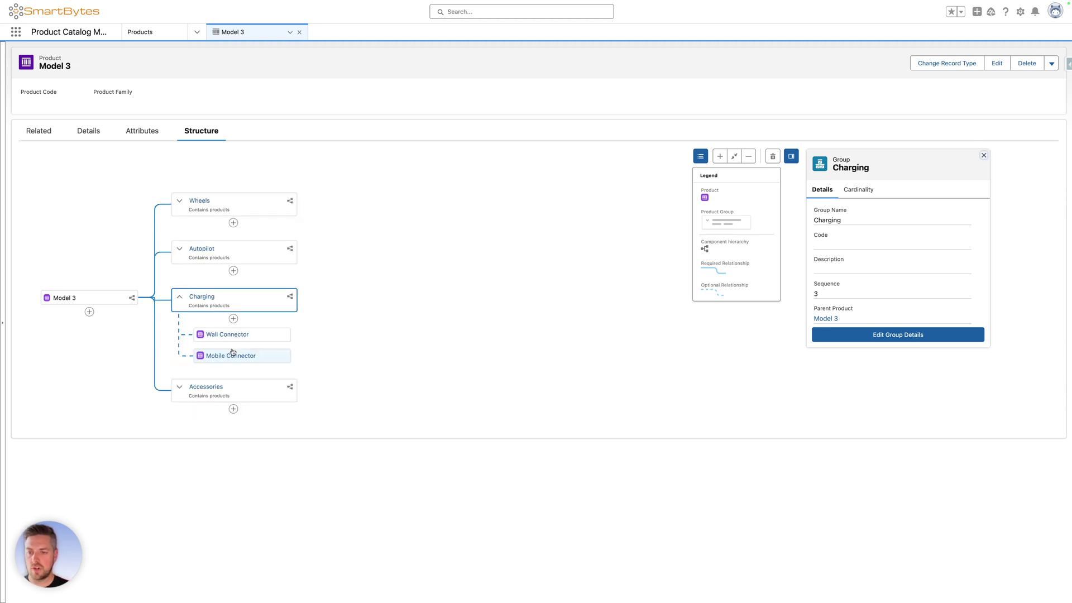
{"action": "left_click", "coordinate": [232, 390]}
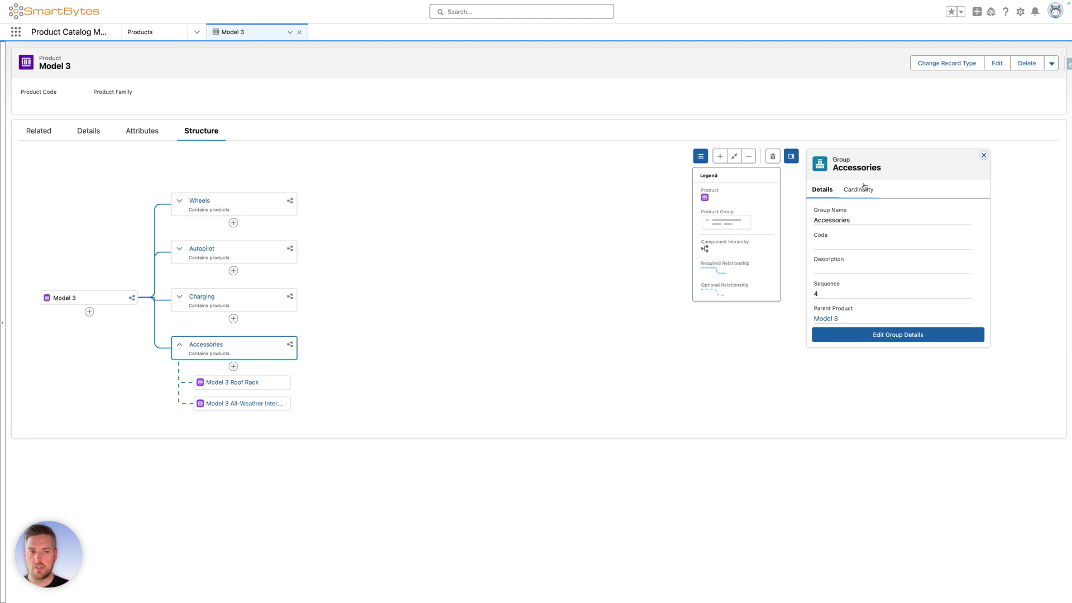
- Inspect the Wheels component group of Model 3, including its group cardinality and the 18'' Photon Wheels component
{"action": "left_click", "coordinate": [197, 202]}
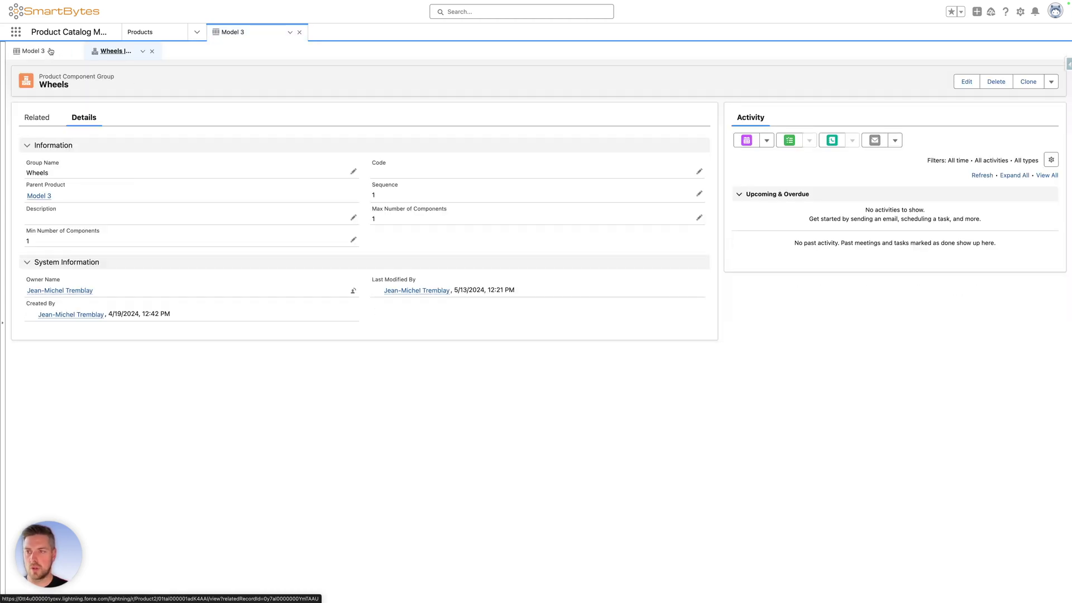
{"action": "left_click", "coordinate": [246, 221]}
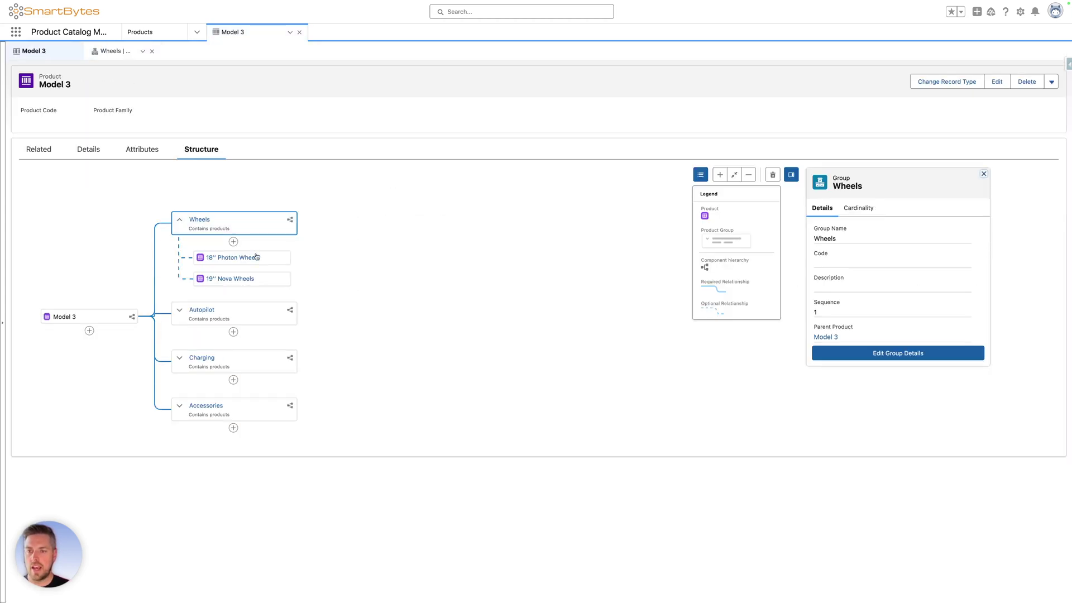
{"action": "left_click", "coordinate": [858, 208]}
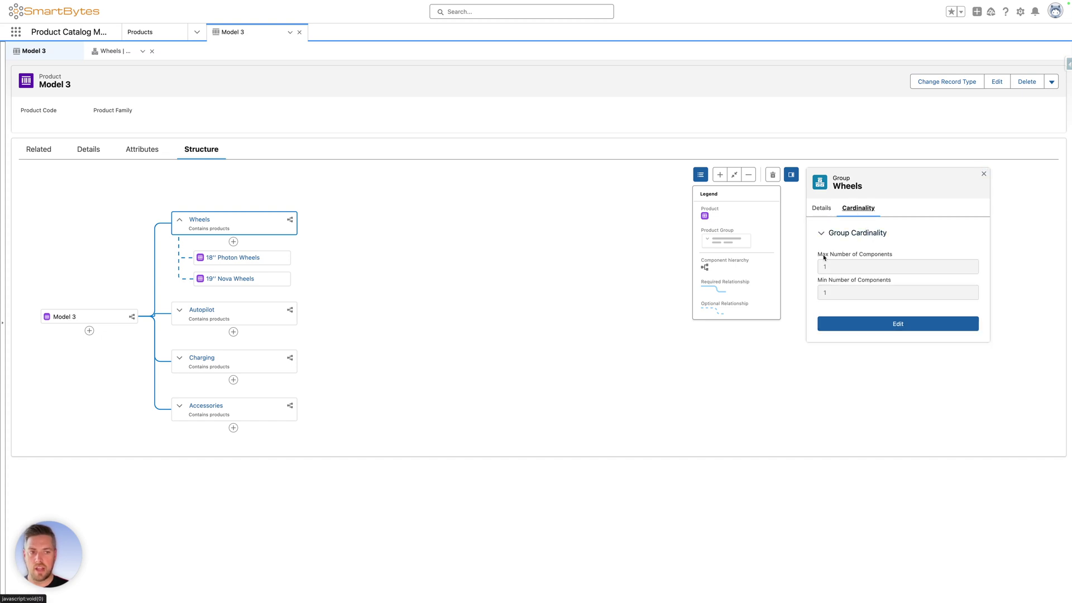
{"action": "left_click", "coordinate": [274, 260]}
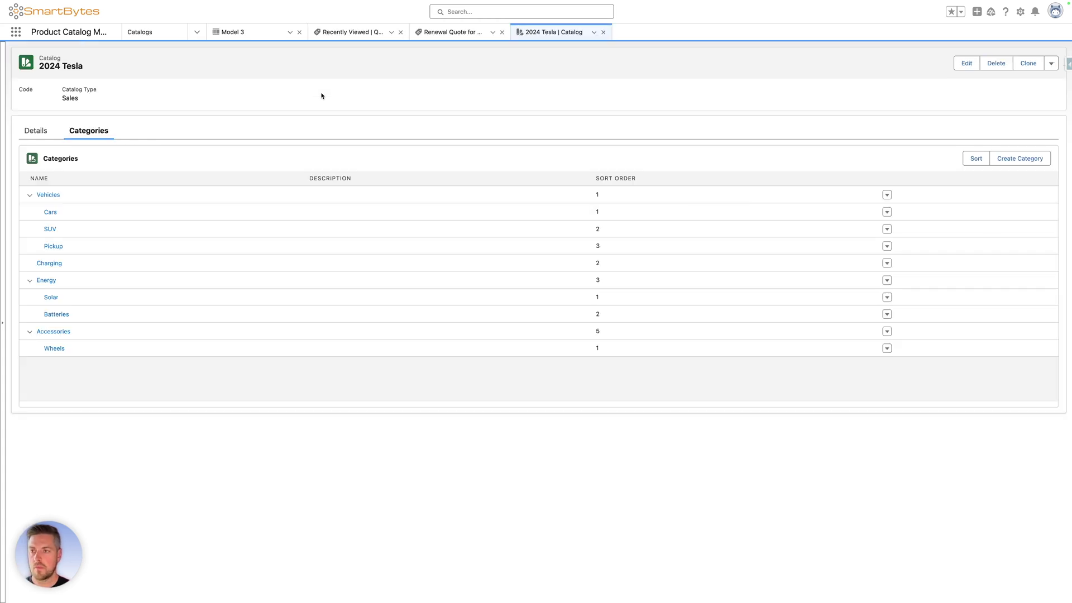
- Review the 2024 Tesla catalog's details, checking its name and effective start and end dates
{"action": "left_click", "coordinate": [33, 131]}
{"action": "left_click_drag", "start_coordinate": [105, 73], "coordinate": [41, 56]}
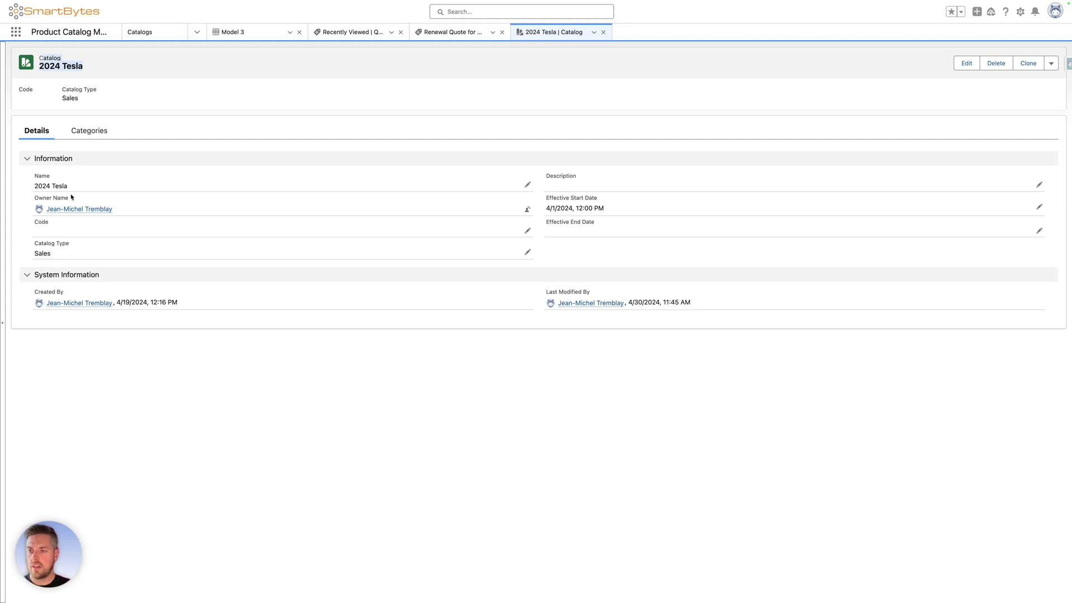
{"action": "left_click", "coordinate": [78, 132]}
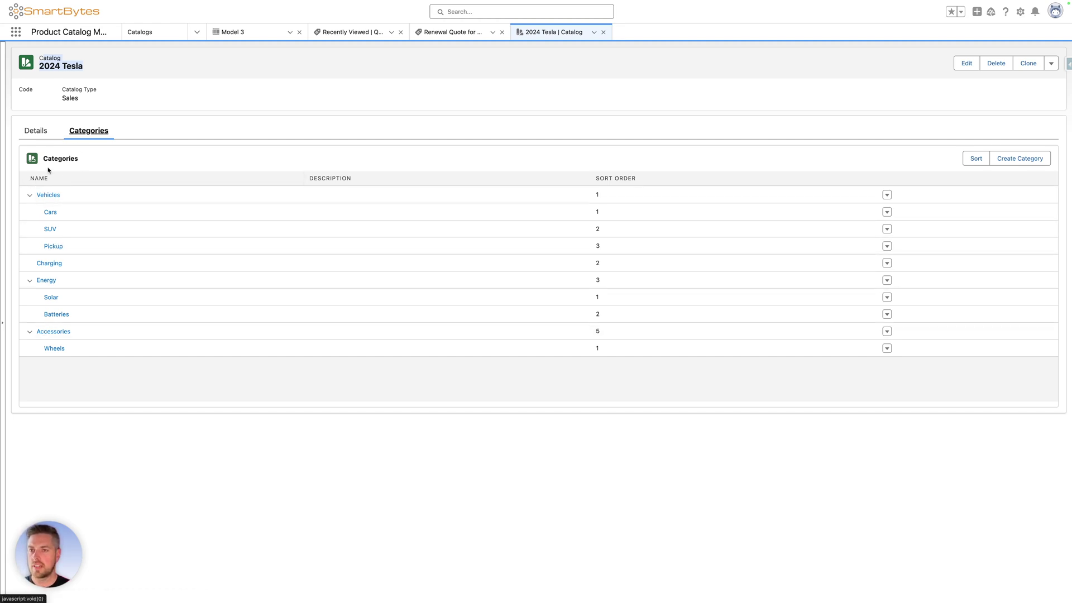
{"action": "left_click", "coordinate": [37, 131]}
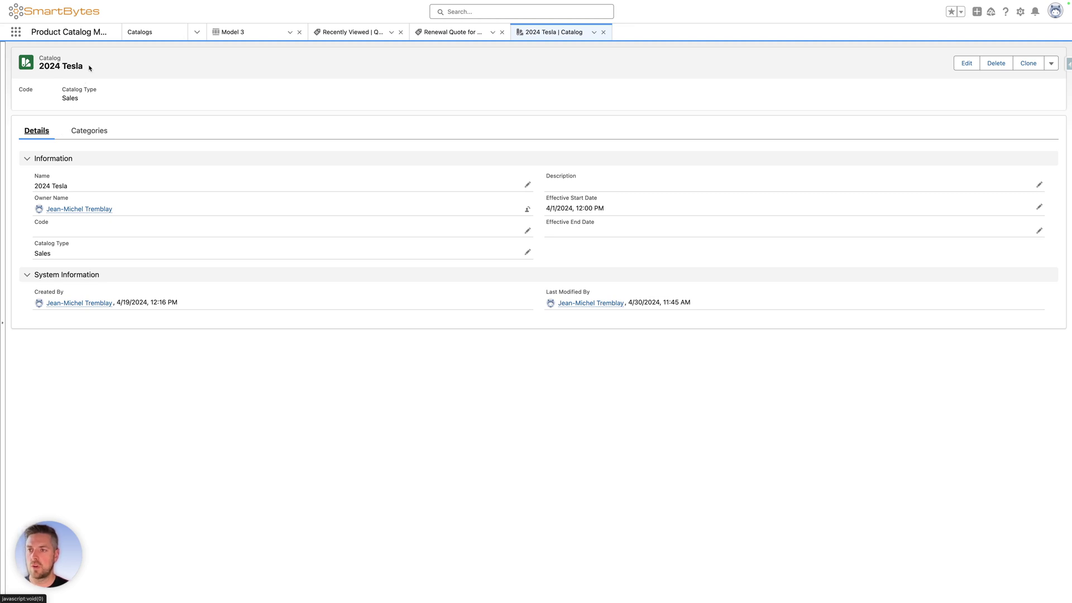
{"action": "left_click_drag", "start_coordinate": [28, 187], "coordinate": [78, 187]}
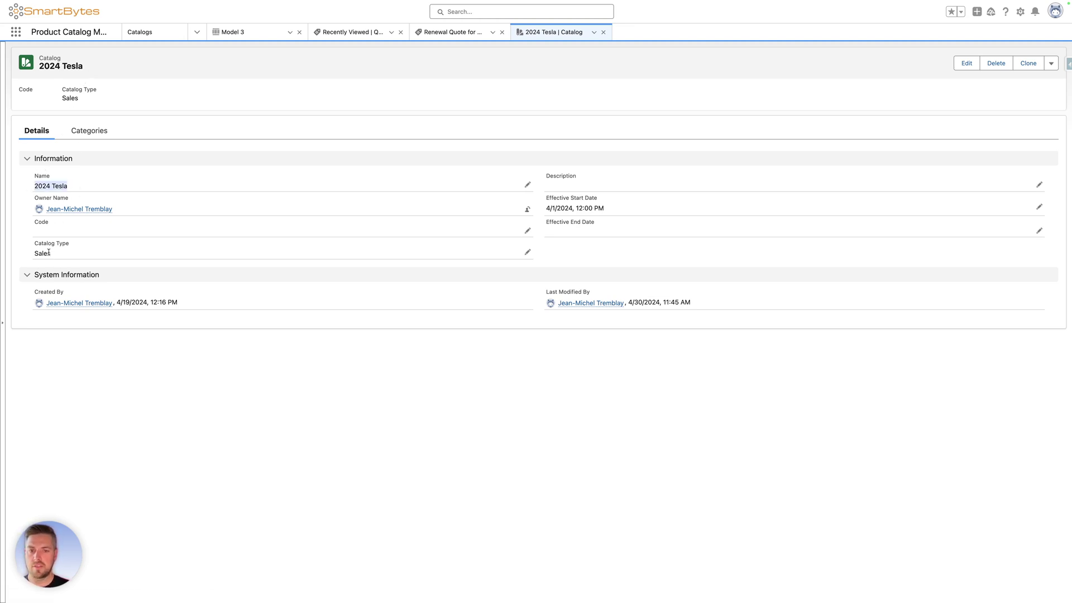
{"action": "mouse_move", "coordinate": [606, 207]}
{"action": "left_mouse_down"}
{"action": "mouse_move", "coordinate": [544, 199]}
{"action": "mouse_move", "coordinate": [595, 222]}
{"action": "left_mouse_up"}
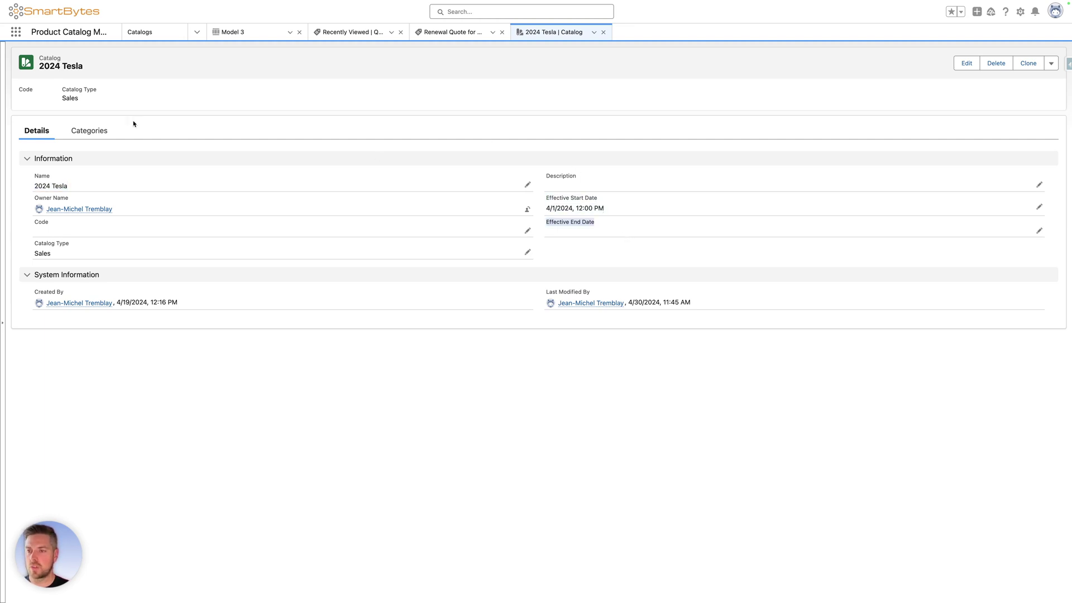
- Browse the 2024 Tesla catalog's categories and check the Cars category's subcategories and parent category
{"action": "left_click", "coordinate": [80, 128]}
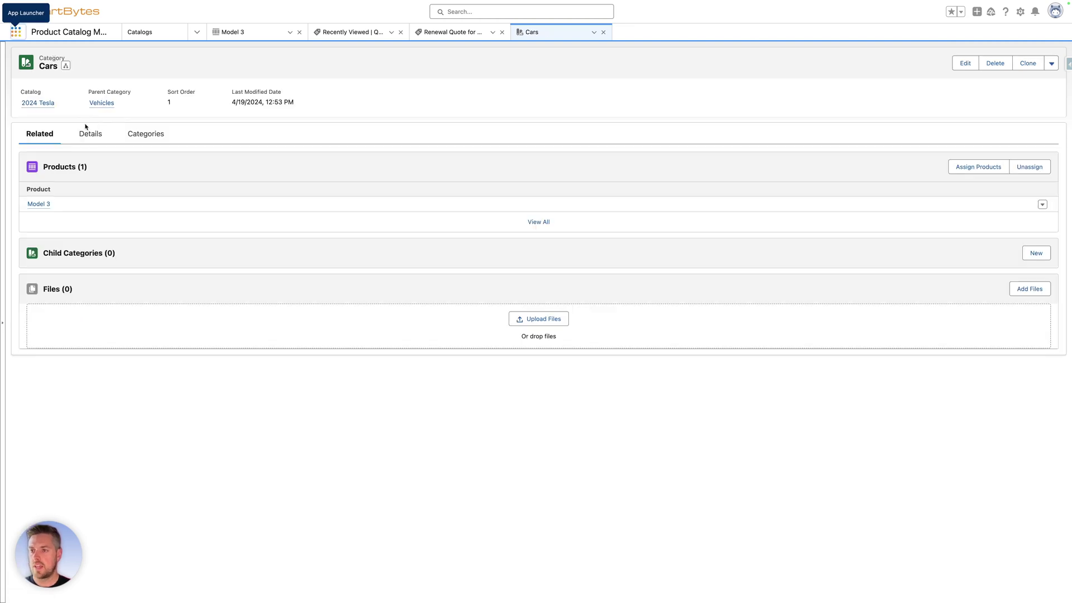
{"action": "left_click", "coordinate": [161, 133]}
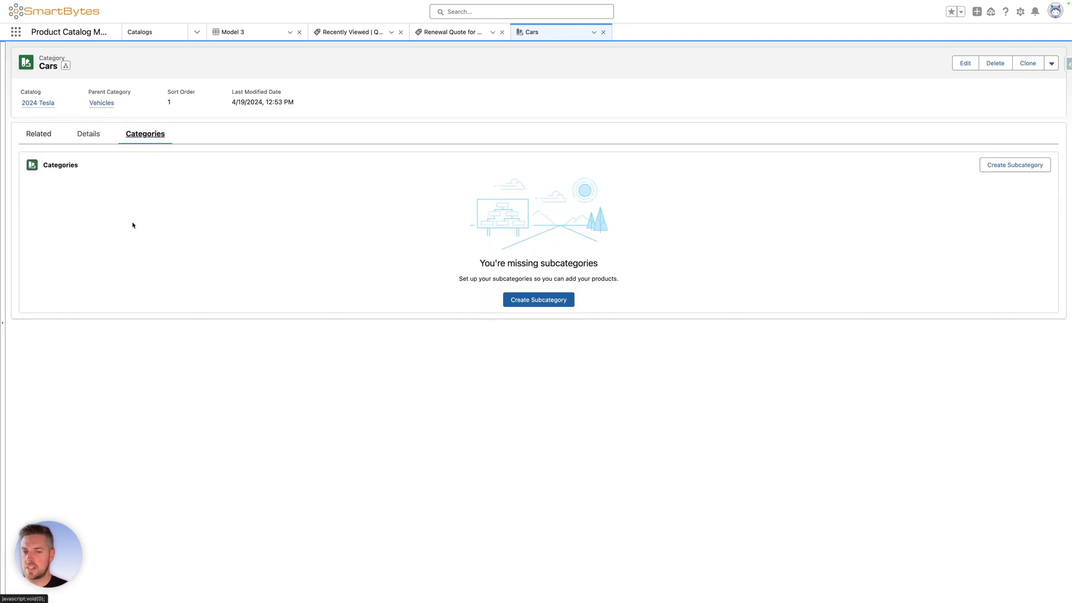
{"action": "left_click_drag", "start_coordinate": [87, 92], "coordinate": [142, 93]}
{"action": "left_click", "coordinate": [35, 141]}
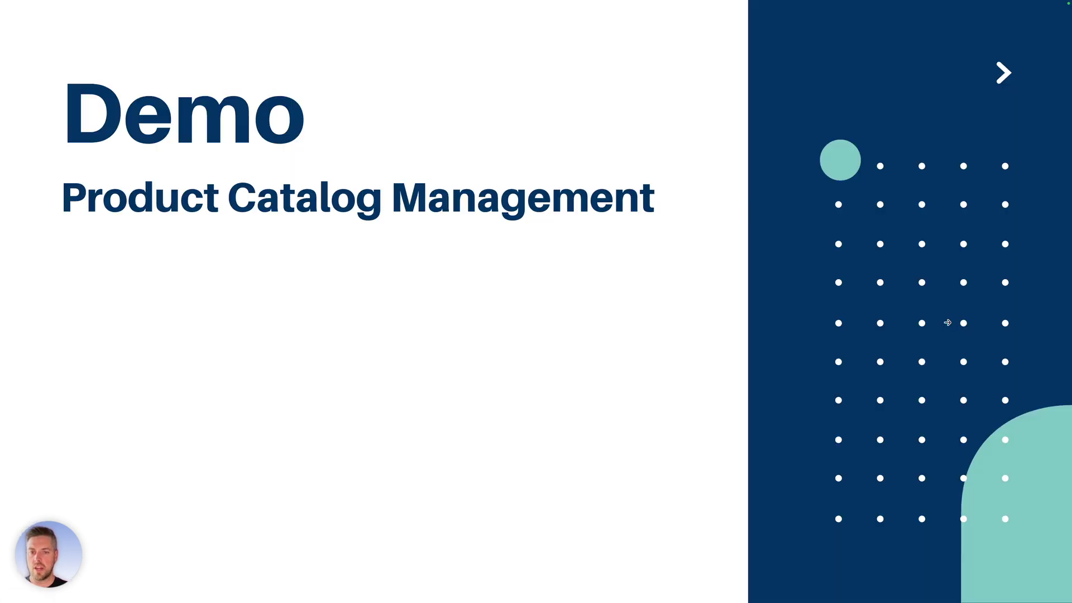
{"action": "key", "text": "Right"}
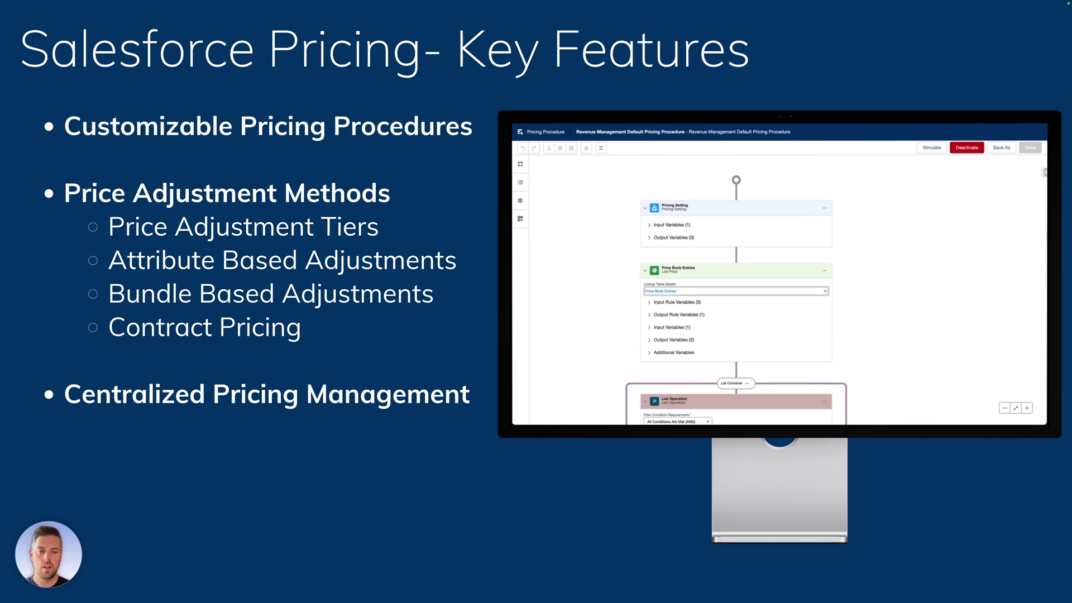
{"action": "key", "text": "Right"}
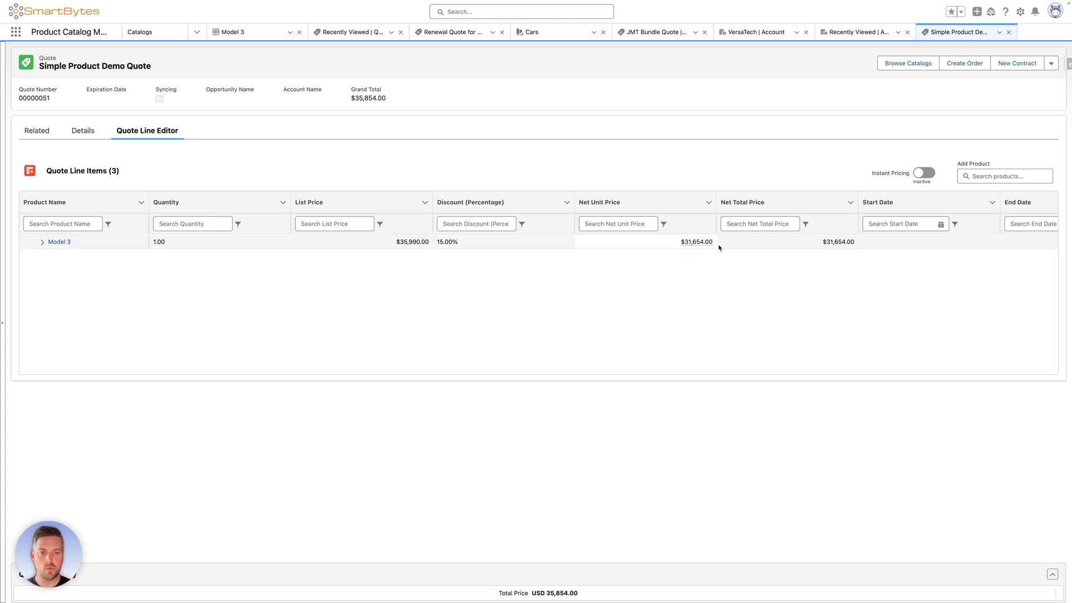
- Check the calculation details behind the Net Unit Price of the Model 3 quote line and dismiss them
{"action": "left_click", "coordinate": [696, 242]}
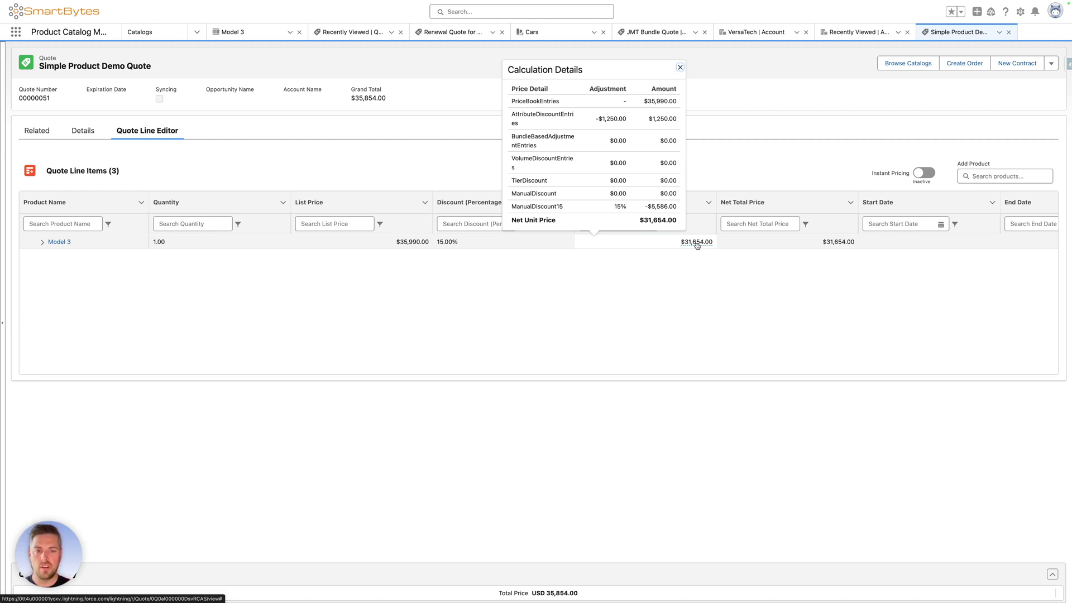
{"action": "left_click", "coordinate": [698, 244]}
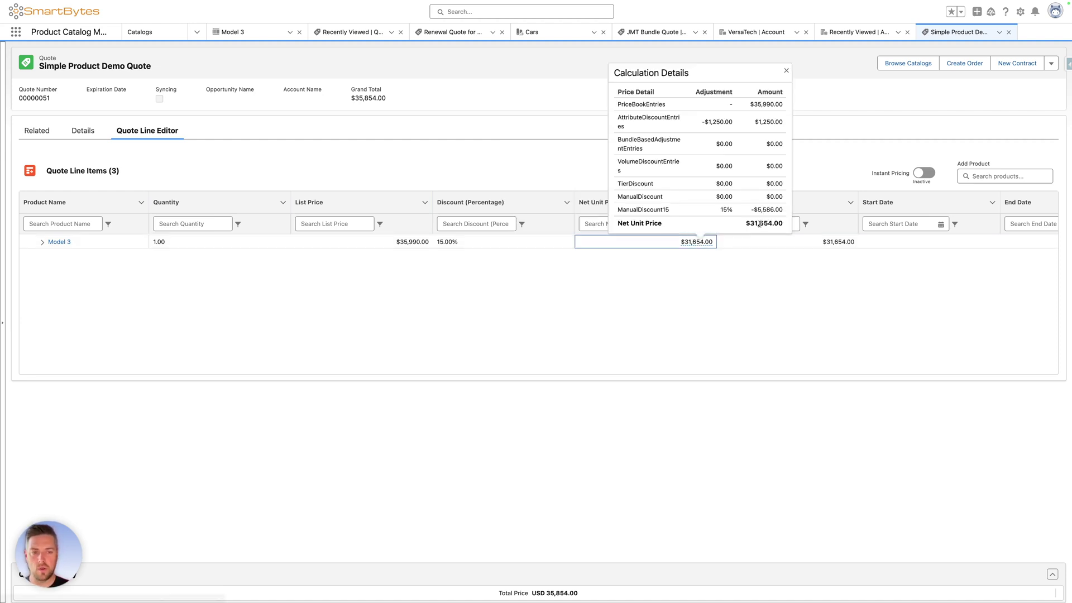
{"action": "left_click", "coordinate": [484, 140]}
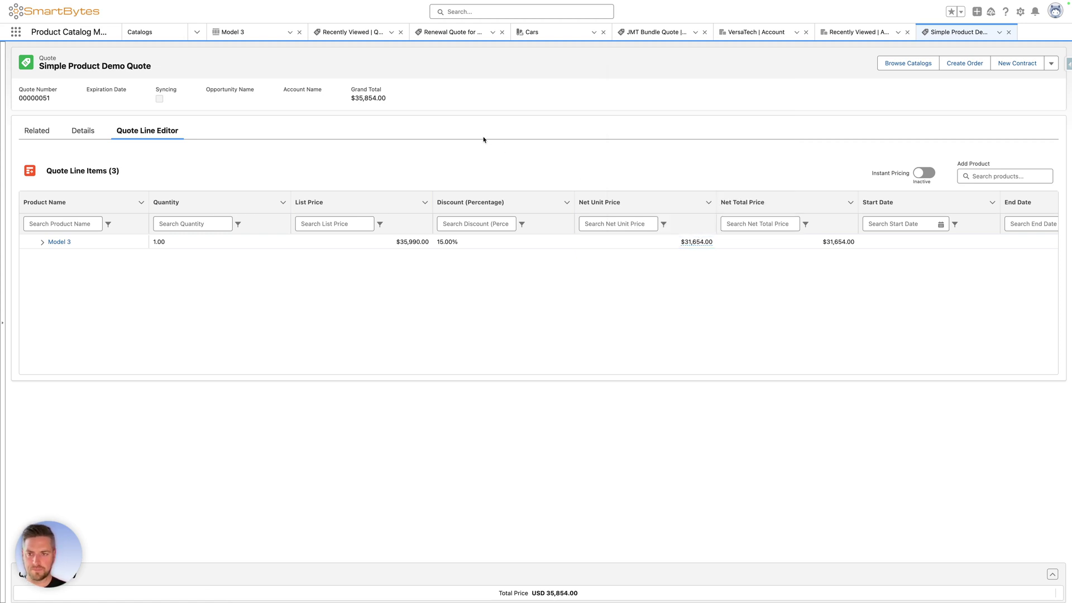
- Review the elements of the Revenue Management Default Pricing Procedure, from Price Book Entries through the discount elements to the net total price formula
{"action": "key", "text": "ctrl+Tab"}
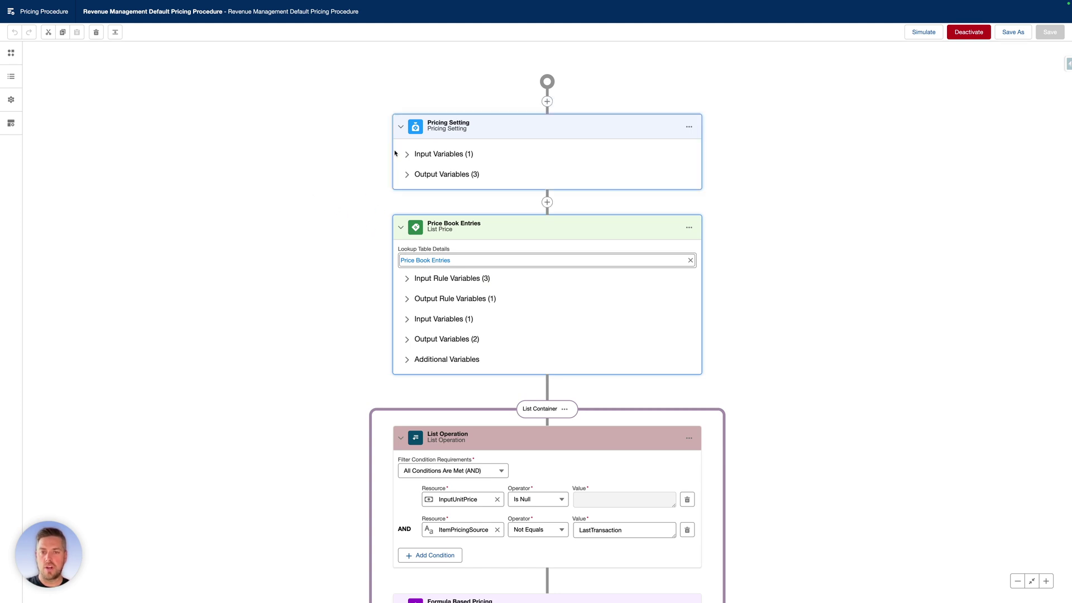
{"action": "scroll", "coordinate": [382, 252], "scroll_direction": "down", "scroll_amount": 1}
{"action": "scroll", "coordinate": [382, 252], "scroll_direction": "down", "scroll_amount": 2}
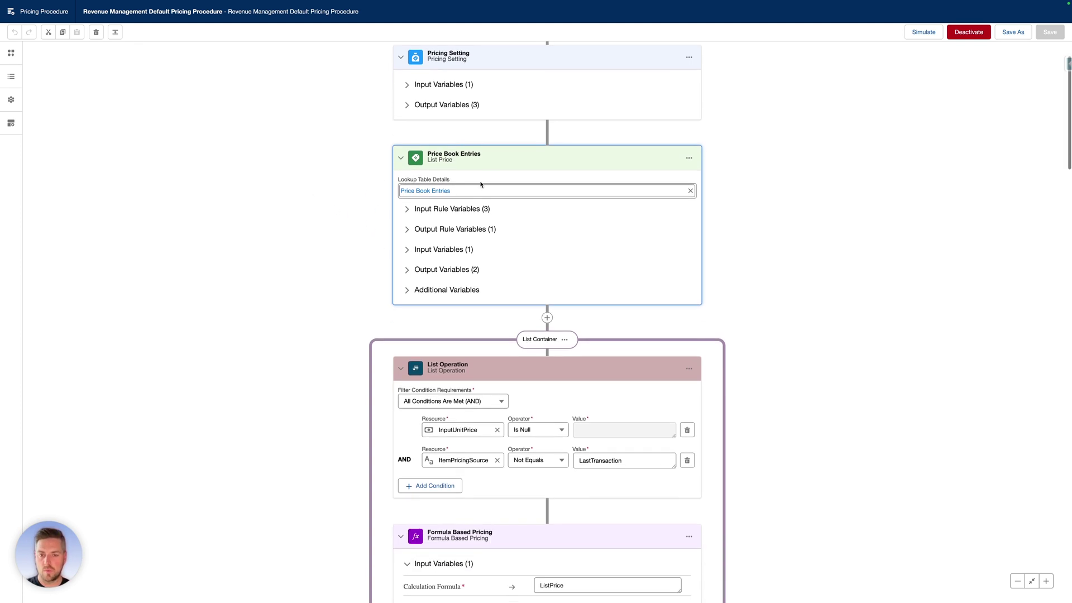
{"action": "scroll", "coordinate": [481, 184], "scroll_direction": "down", "scroll_amount": 5}
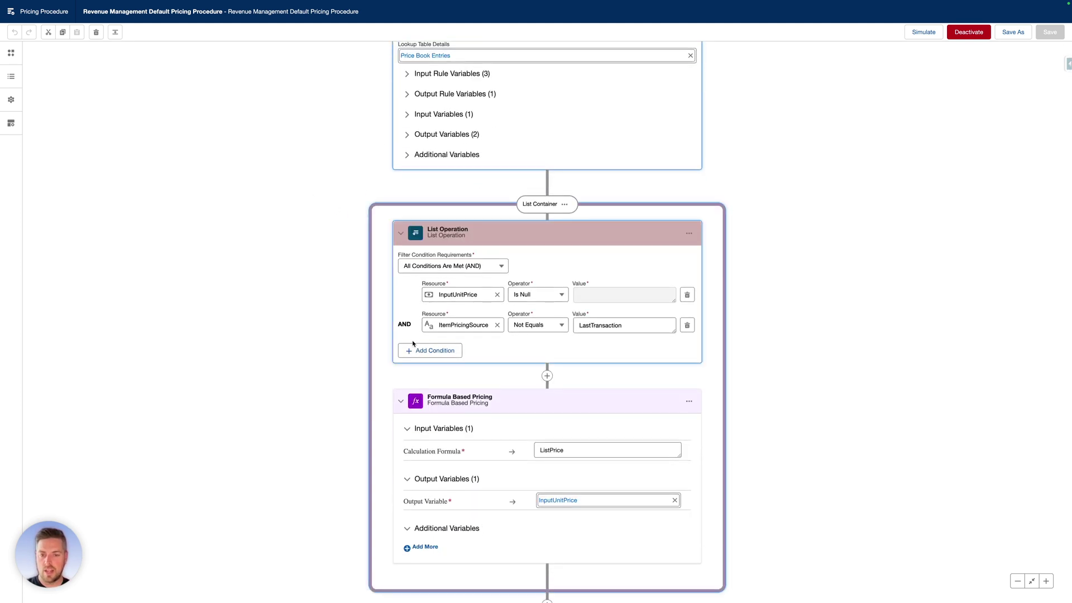
{"action": "scroll", "coordinate": [453, 281], "scroll_direction": "down", "scroll_amount": 2}
{"action": "scroll", "coordinate": [450, 284], "scroll_direction": "down", "scroll_amount": 12}
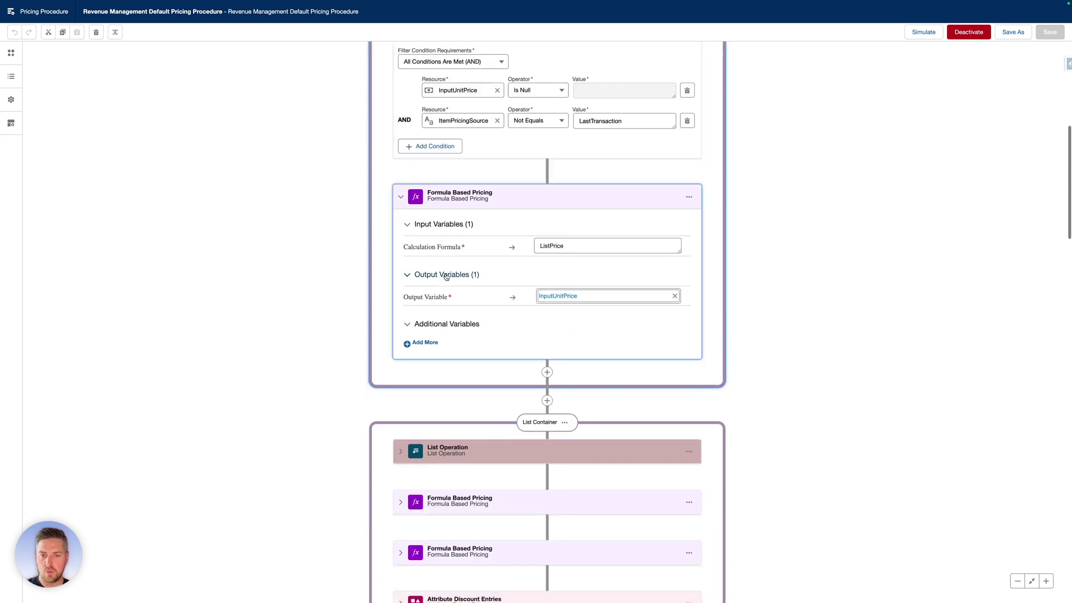
{"action": "scroll", "coordinate": [446, 290], "scroll_direction": "down", "scroll_amount": 3}
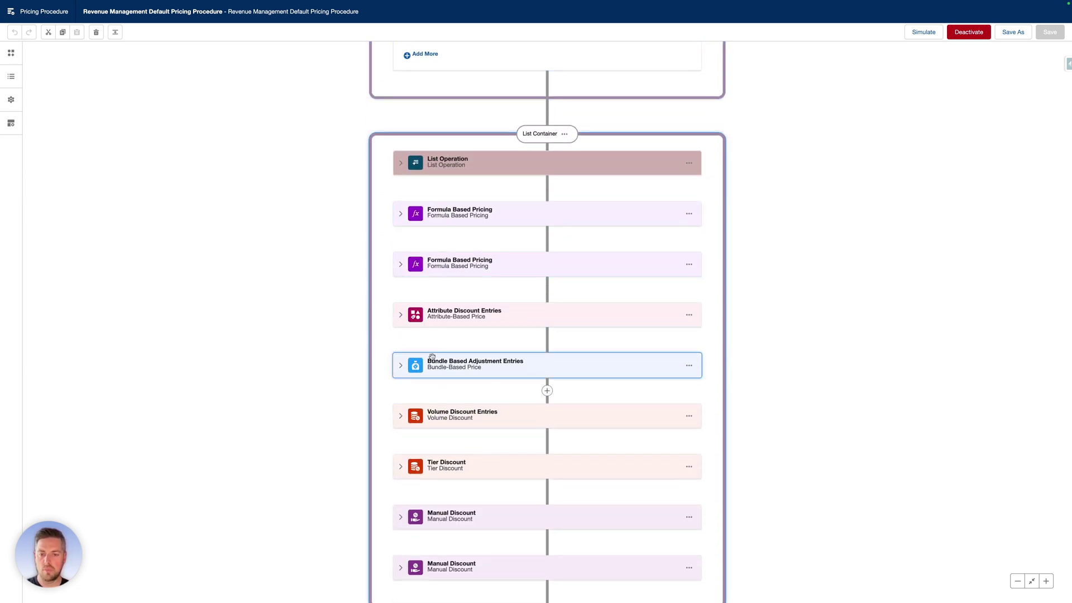
{"action": "scroll", "coordinate": [442, 396], "scroll_direction": "down", "scroll_amount": 2}
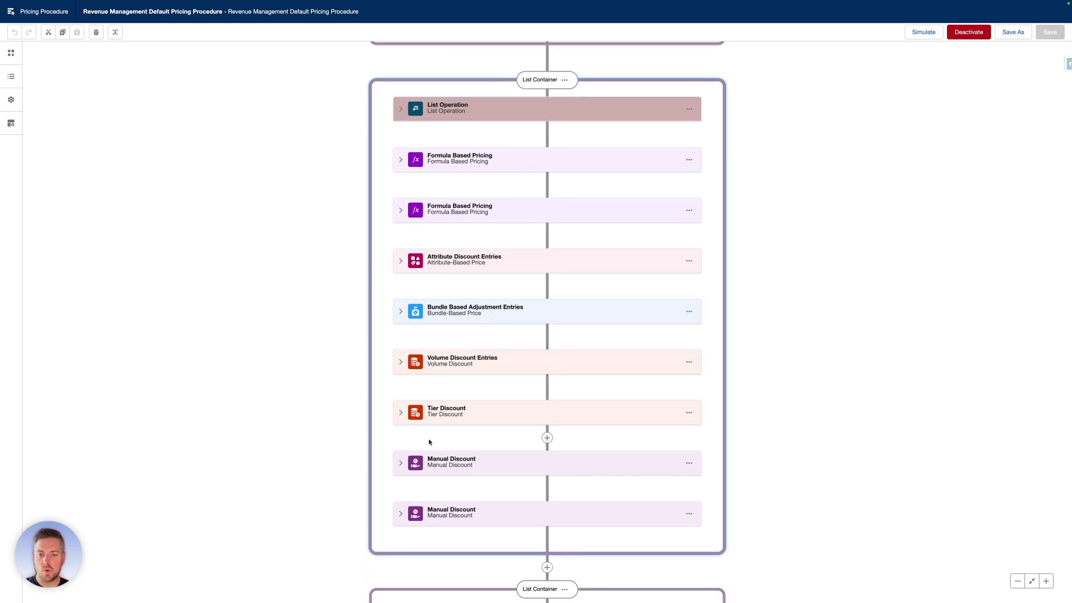
{"action": "scroll", "coordinate": [436, 446], "scroll_direction": "down", "scroll_amount": 3}
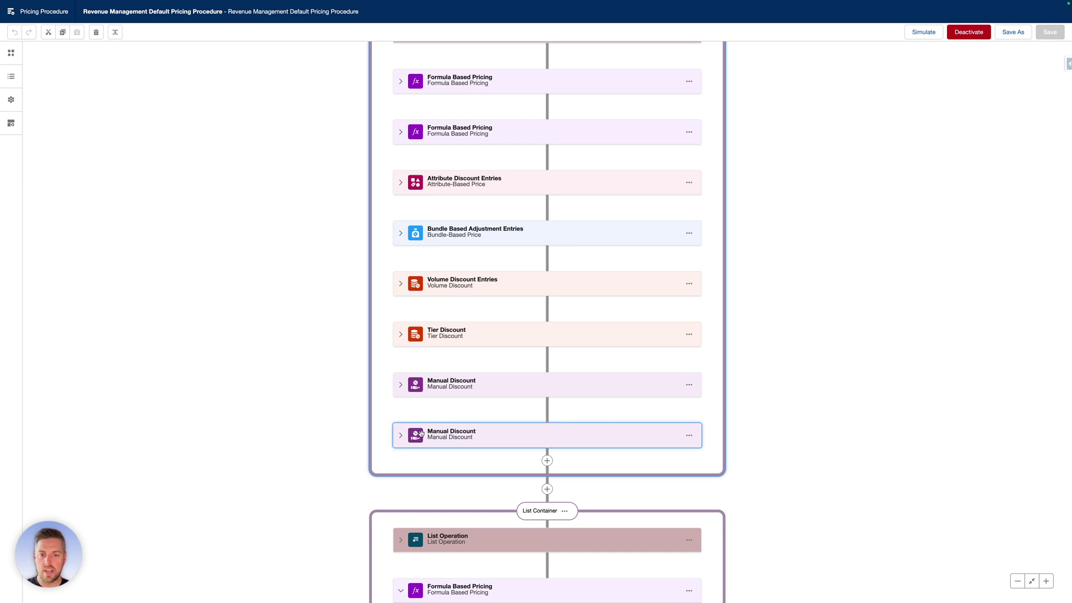
{"action": "scroll", "coordinate": [421, 434], "scroll_direction": "down", "scroll_amount": 5}
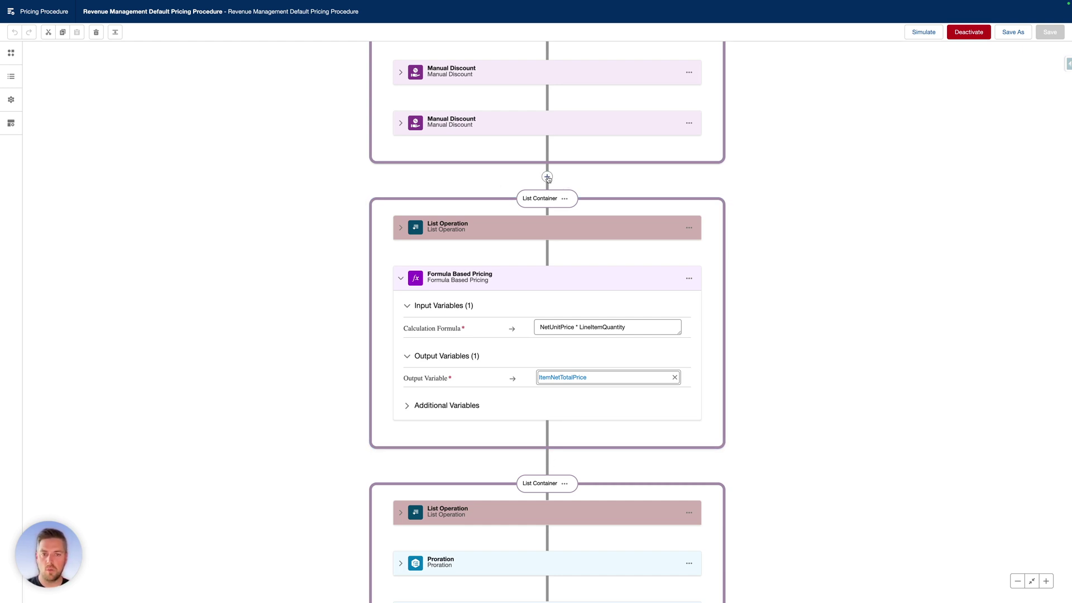
- Check which pricing elements can be added after the discount list container, dismiss the choices and return to the procedure's beginning
{"action": "left_click", "coordinate": [547, 177]}
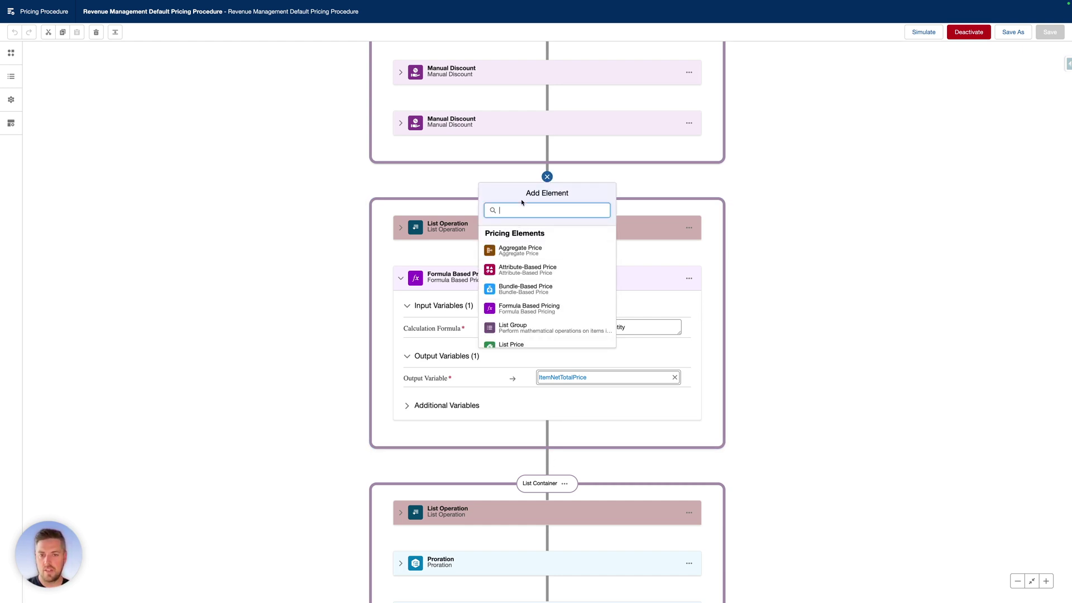
{"action": "left_click", "coordinate": [448, 182]}
{"action": "scroll", "coordinate": [450, 181], "scroll_direction": "up", "scroll_amount": 15}
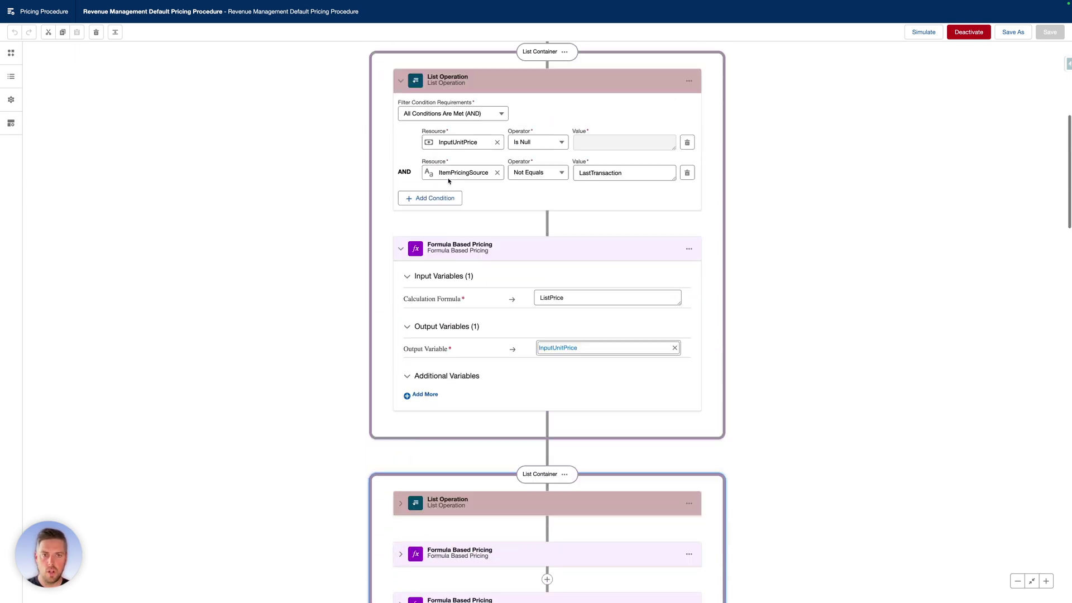
{"action": "scroll", "coordinate": [450, 182], "scroll_direction": "up", "scroll_amount": 2}
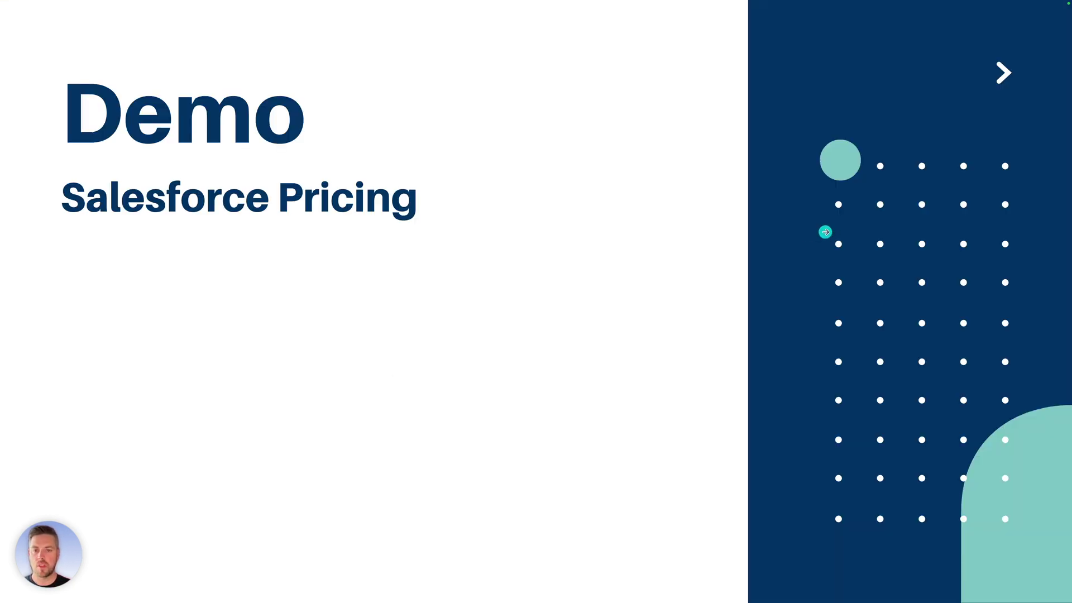
{"action": "left_click", "coordinate": [822, 238]}
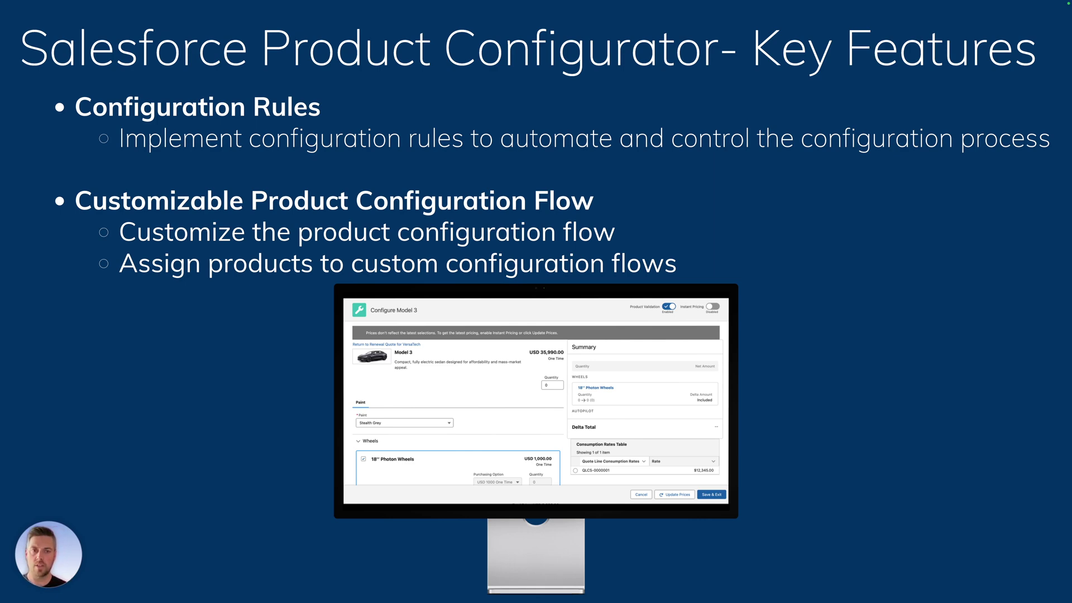
{"action": "key", "text": "Right"}
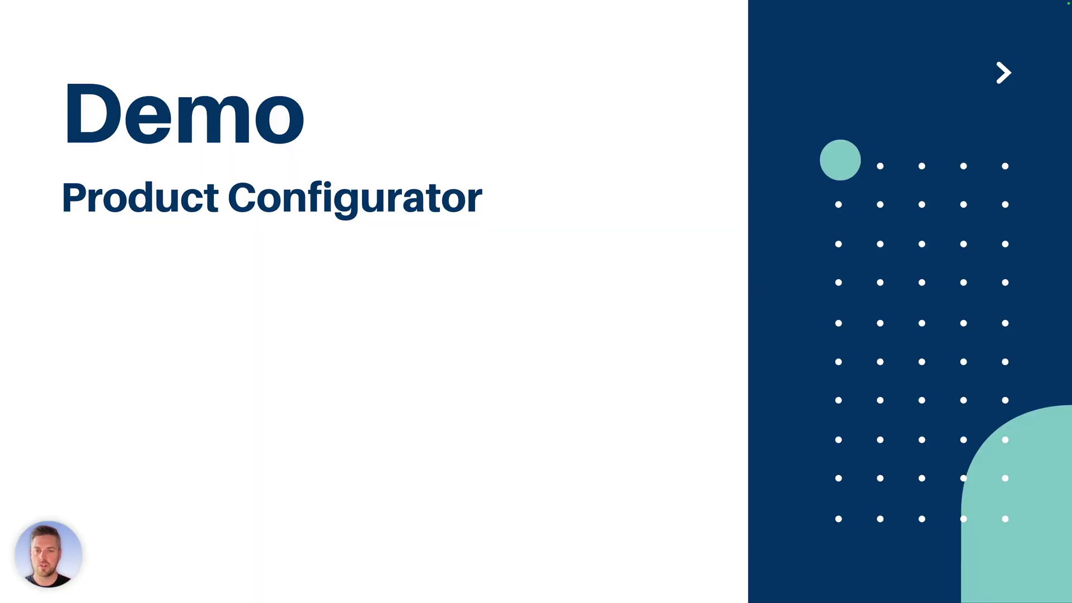
- Switch back to the Simple Product Demo Quote, configure its Model 3 line and check the paint attribute in the summary
{"action": "key", "text": "alt+Tab"}
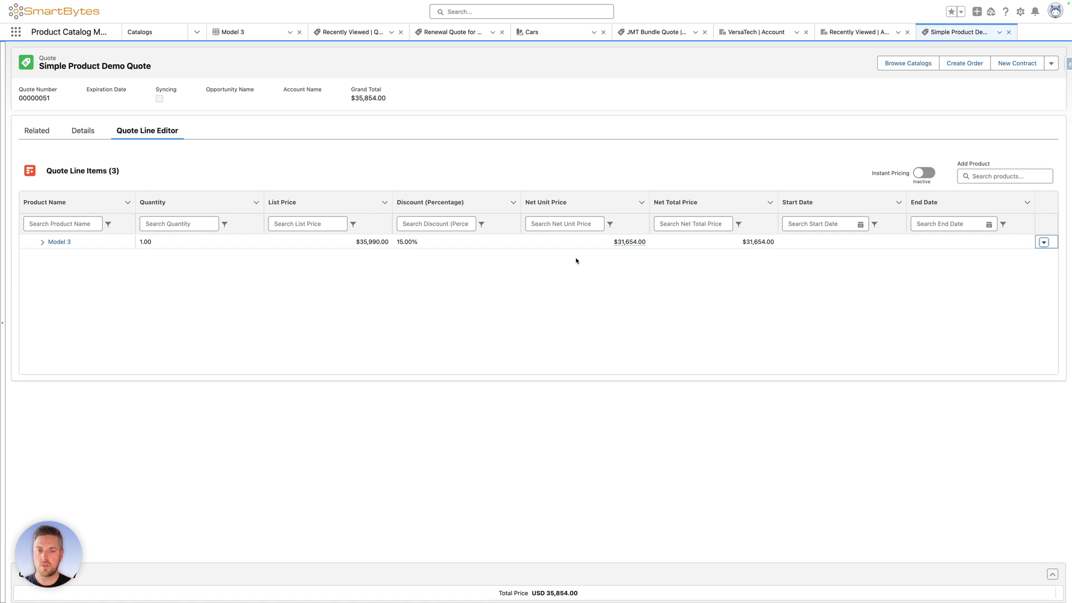
{"action": "left_click", "coordinate": [1042, 243]}
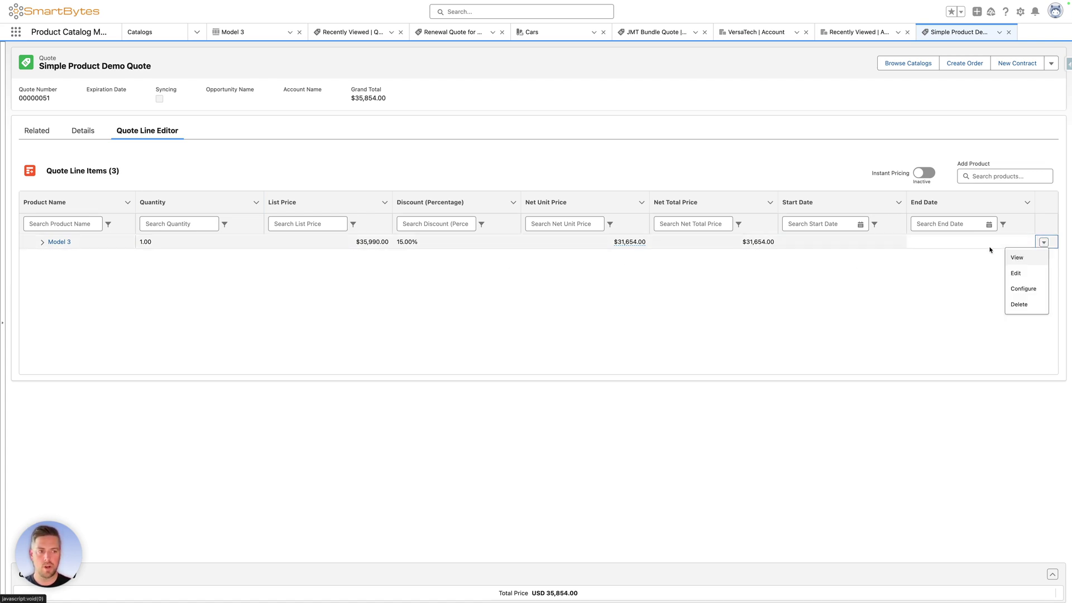
{"action": "left_click", "coordinate": [1026, 290]}
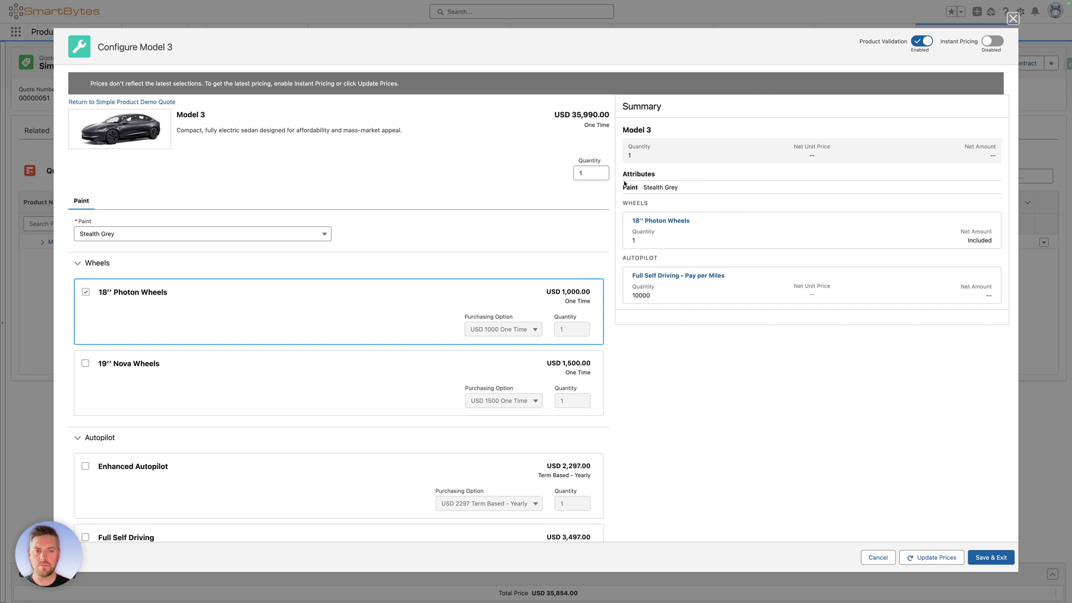
{"action": "left_click_drag", "start_coordinate": [620, 188], "coordinate": [696, 195]}
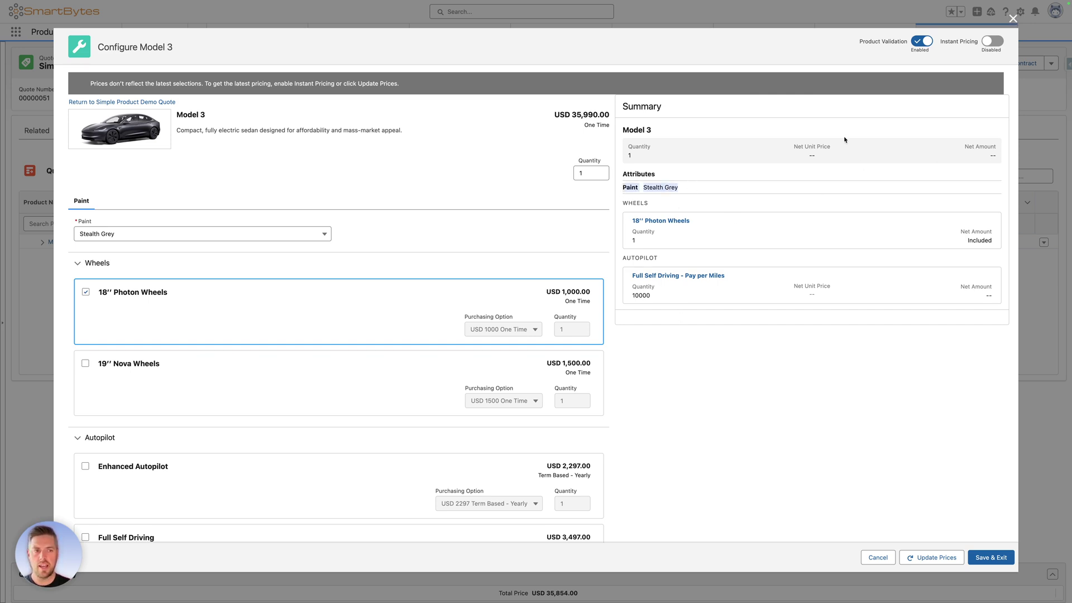
- Enable Instant Pricing in the Model 3 configurator and set the paint to Pearl White Multi-Coat
{"action": "left_click", "coordinate": [996, 42]}
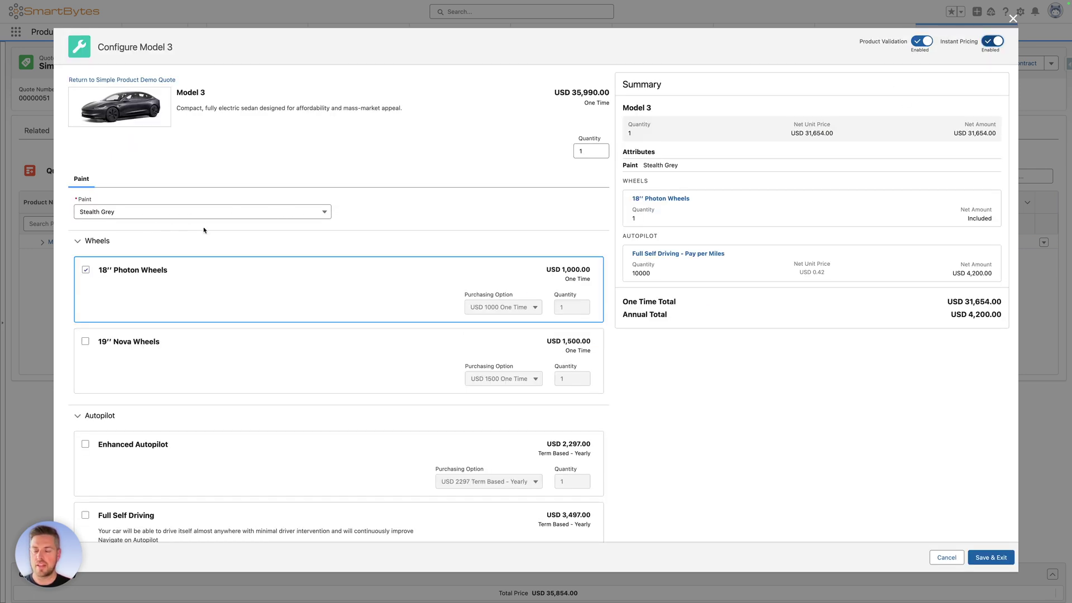
{"action": "left_click", "coordinate": [164, 213]}
{"action": "left_click", "coordinate": [136, 249]}
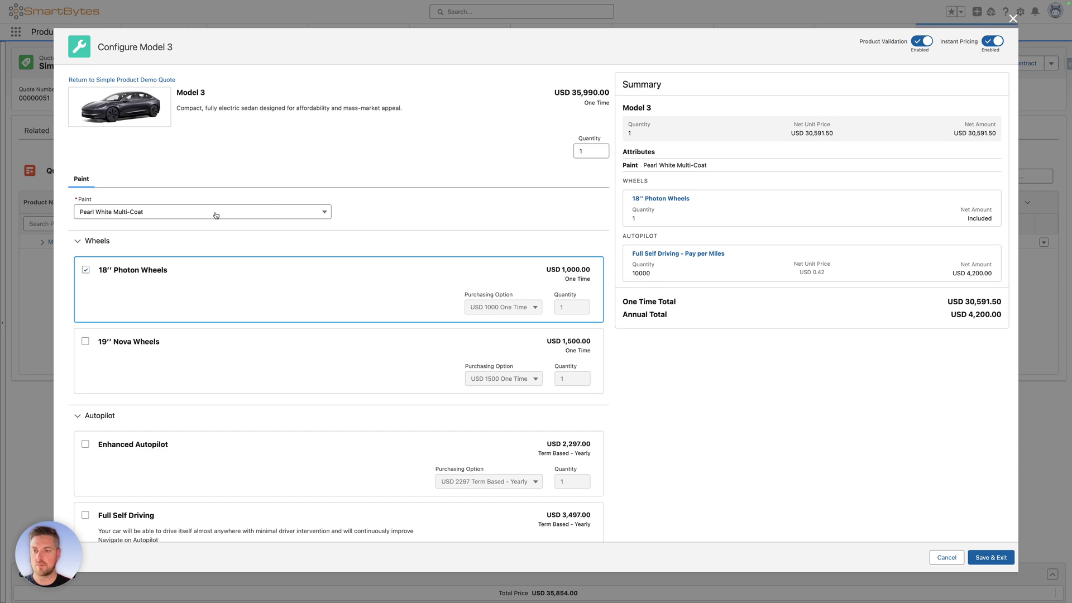
{"action": "left_click", "coordinate": [186, 216]}
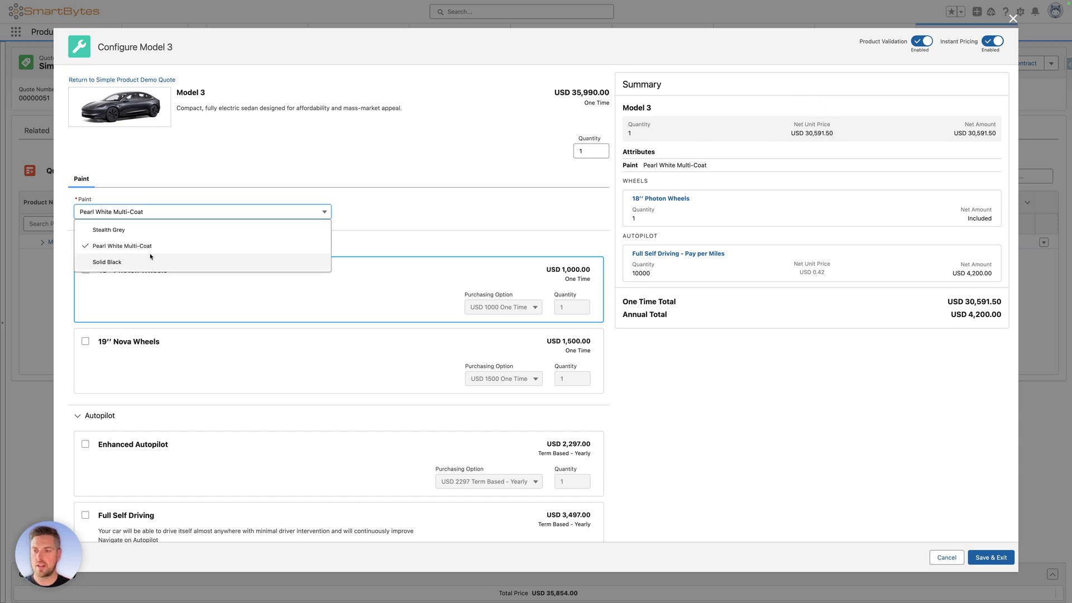
{"action": "left_click", "coordinate": [394, 225]}
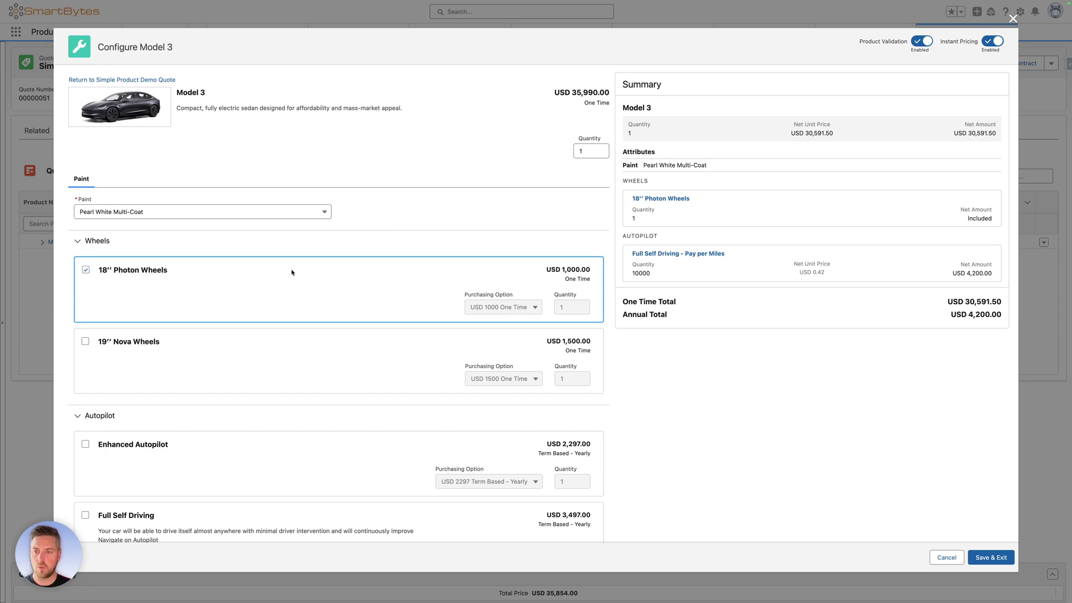
- Add the Wall Connector charging option to Model 3 and save the configuration to the quote
{"action": "scroll", "coordinate": [252, 324], "scroll_direction": "down", "scroll_amount": 7}
{"action": "scroll", "coordinate": [252, 325], "scroll_direction": "down", "scroll_amount": 3}
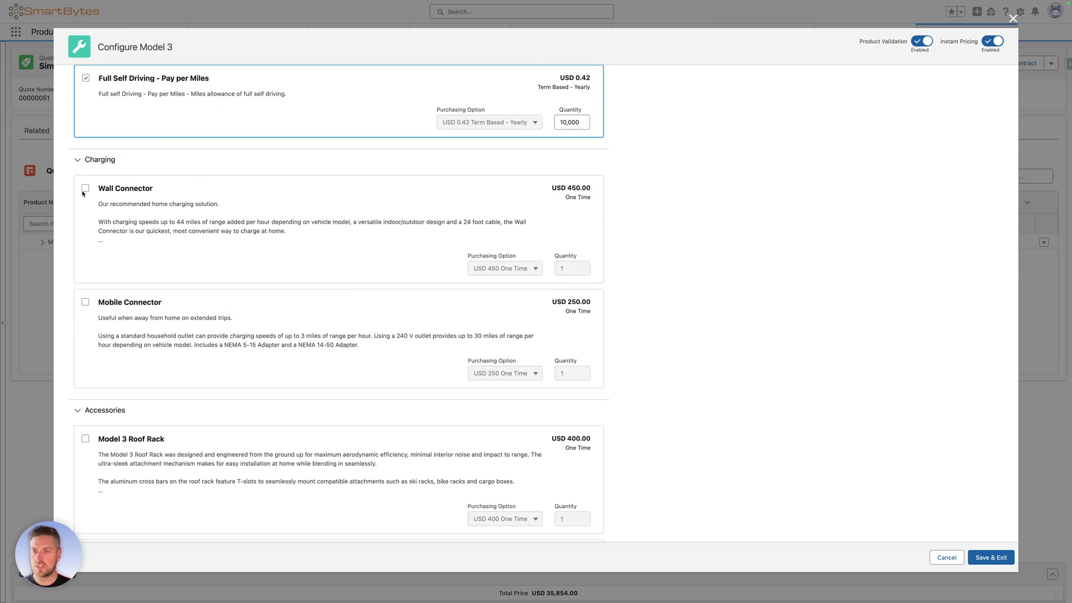
{"action": "left_click", "coordinate": [85, 189]}
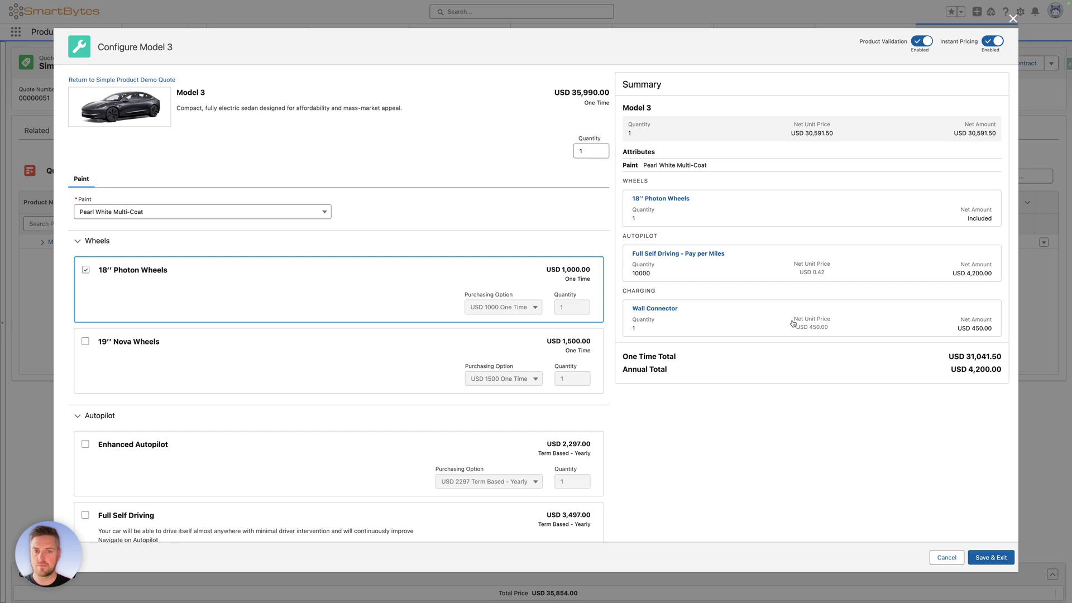
{"action": "left_click", "coordinate": [996, 558]}
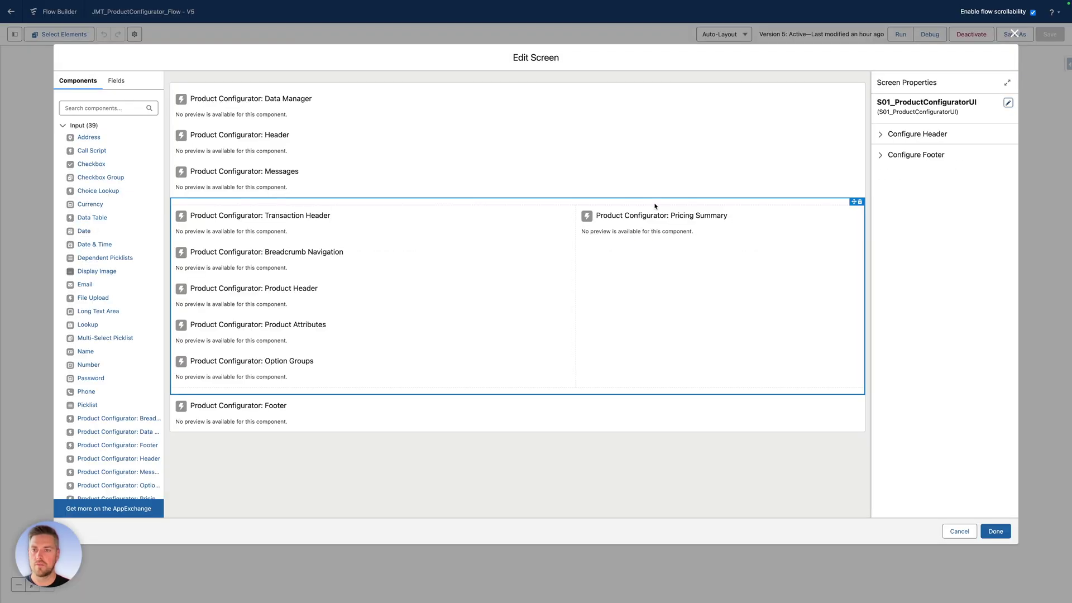
- Move the Product Configurator: Messages component above Data Manager on the S01_ProductConfiguratorUI screen
{"action": "left_click", "coordinate": [653, 228]}
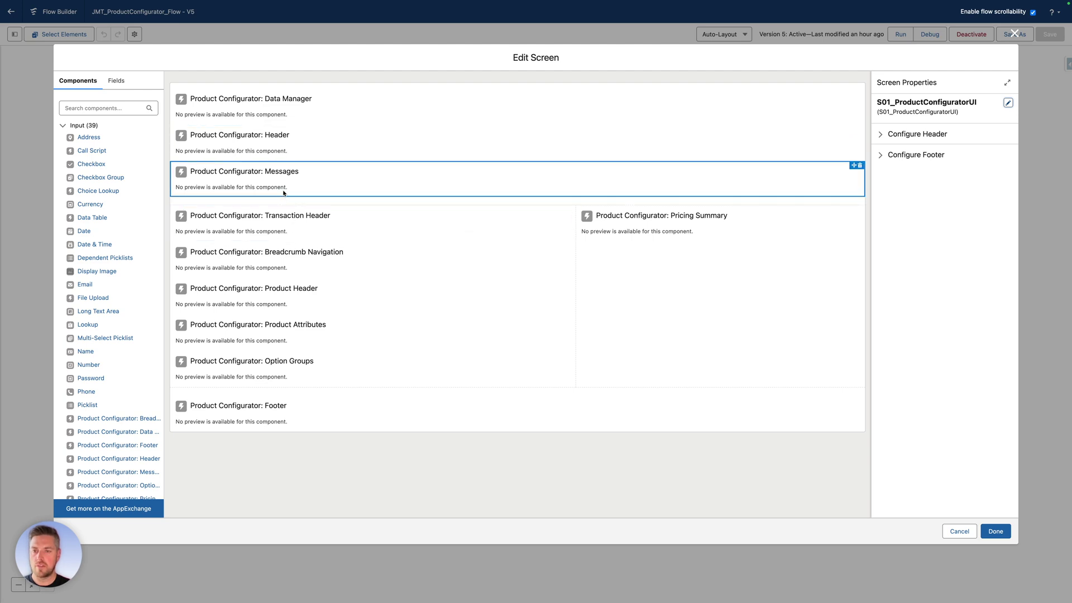
{"action": "left_click_drag", "start_coordinate": [285, 190], "coordinate": [283, 107]}
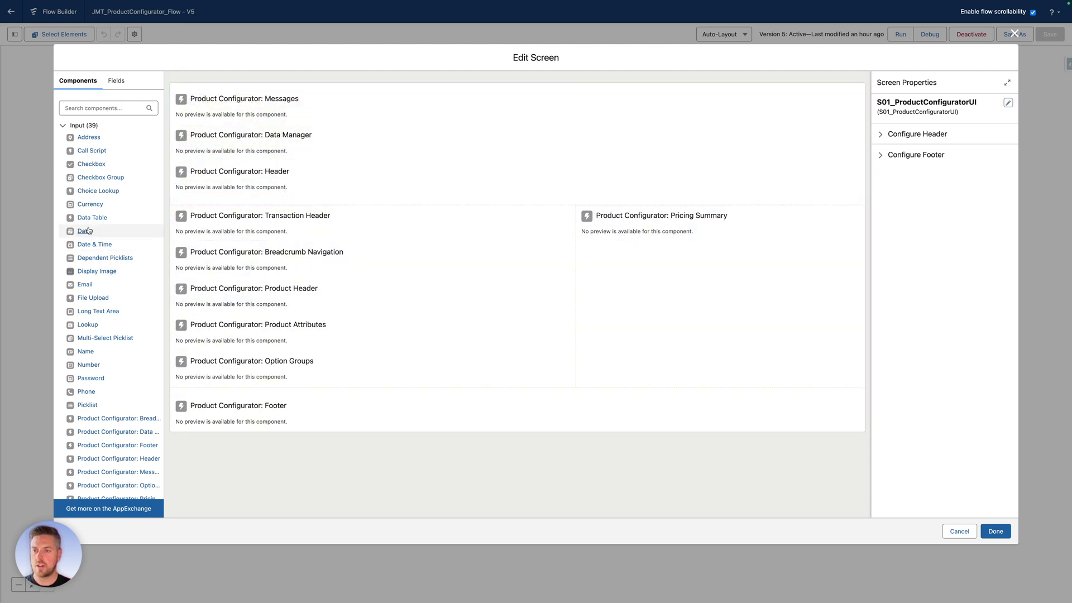
- Find the Display Text component and add it below Product Configurator: Pricing Summary
{"action": "left_click", "coordinate": [102, 106]}
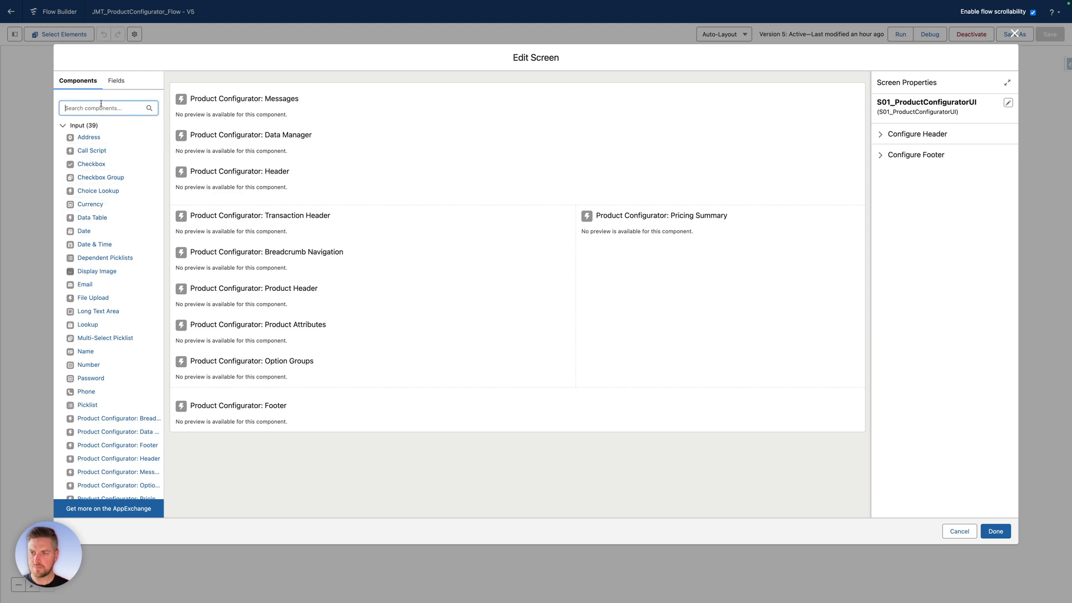
{"action": "type", "text": "dis"}
{"action": "left_click_drag", "start_coordinate": [85, 138], "coordinate": [689, 264]}
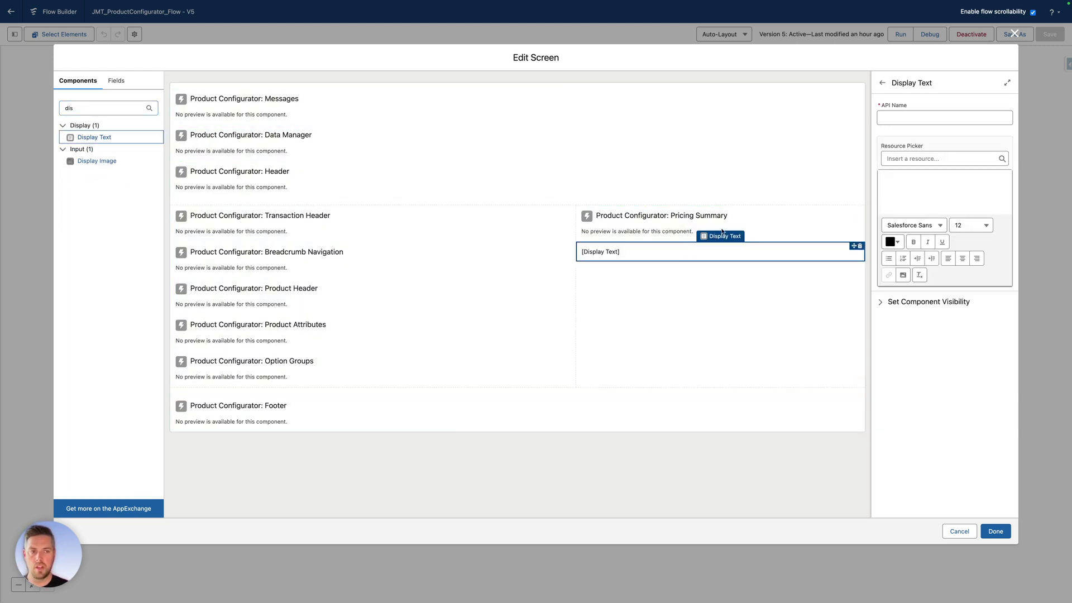
- Give the Display Text component the API name Test and the content "Configre the model 3"
{"action": "left_click", "coordinate": [893, 117]}
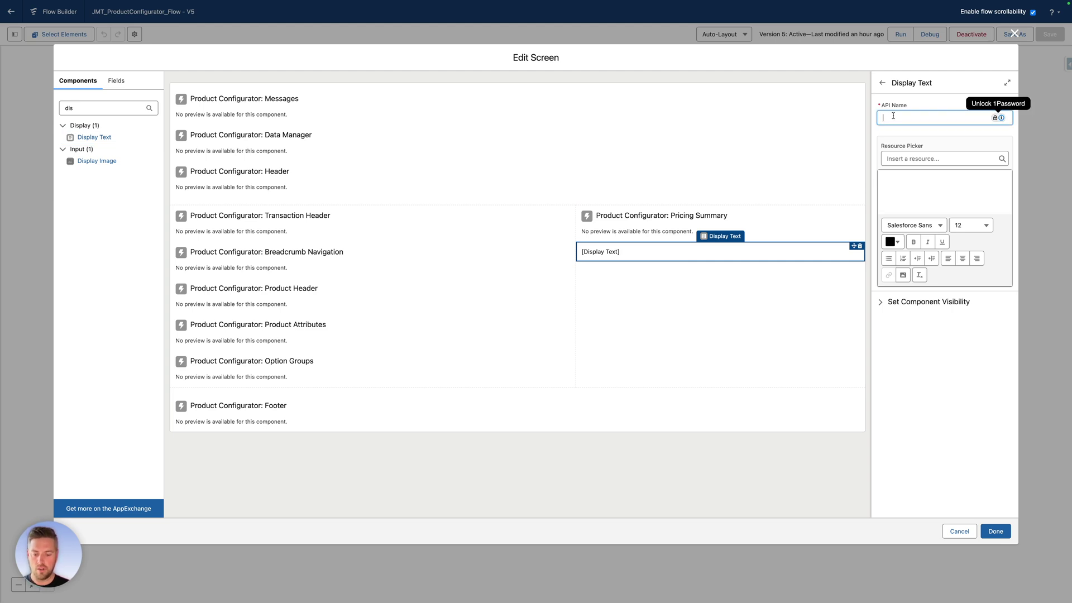
{"action": "type", "text": "Test"}
{"action": "left_click", "coordinate": [959, 209]}
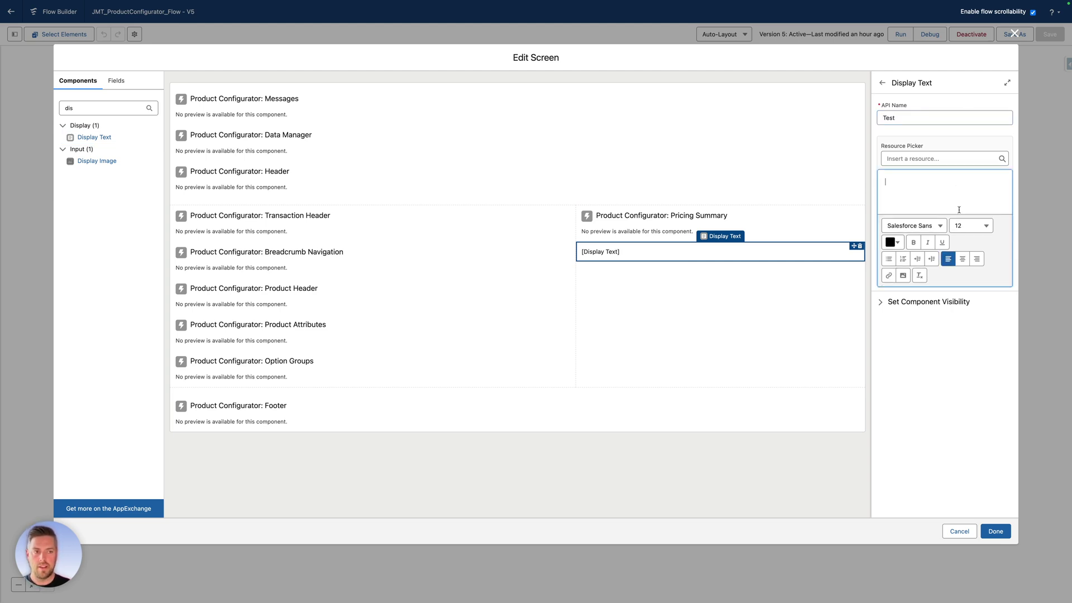
{"action": "type", "text": "Configre the "}
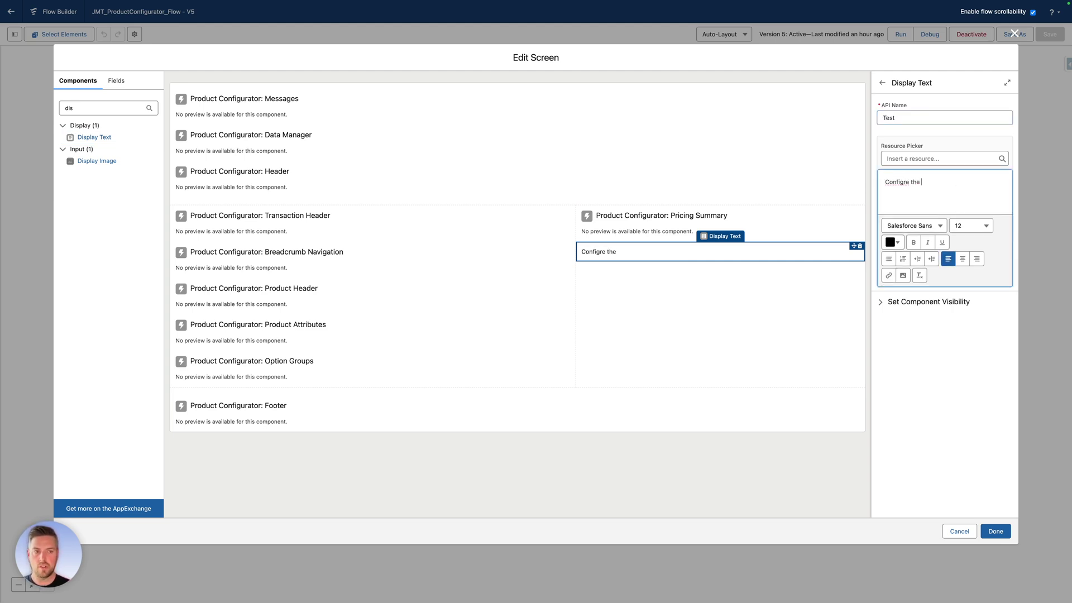
{"action": "type", "text": "model 3"}
{"action": "left_click", "coordinate": [740, 304]}
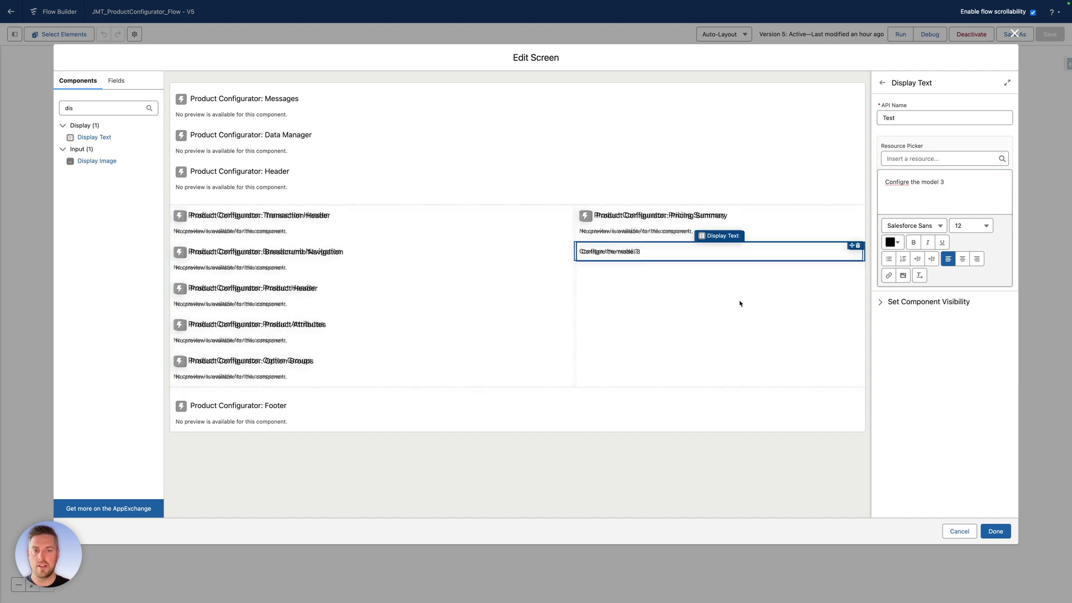
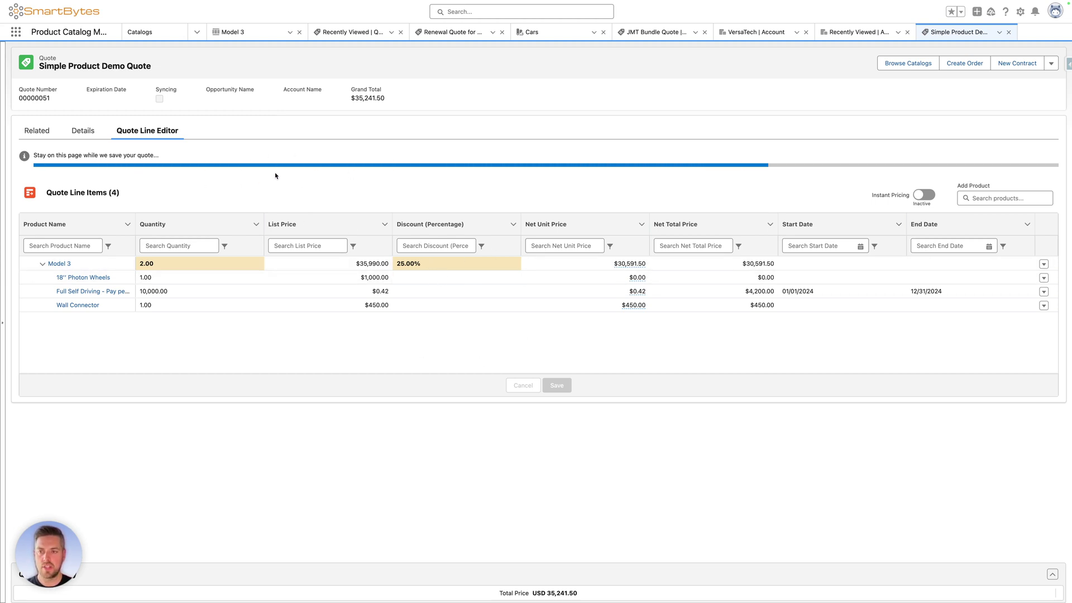
- Check the calculation details behind Model 3's Net Unit Price with the 25% discount and dismiss them
{"action": "left_click", "coordinate": [631, 242]}
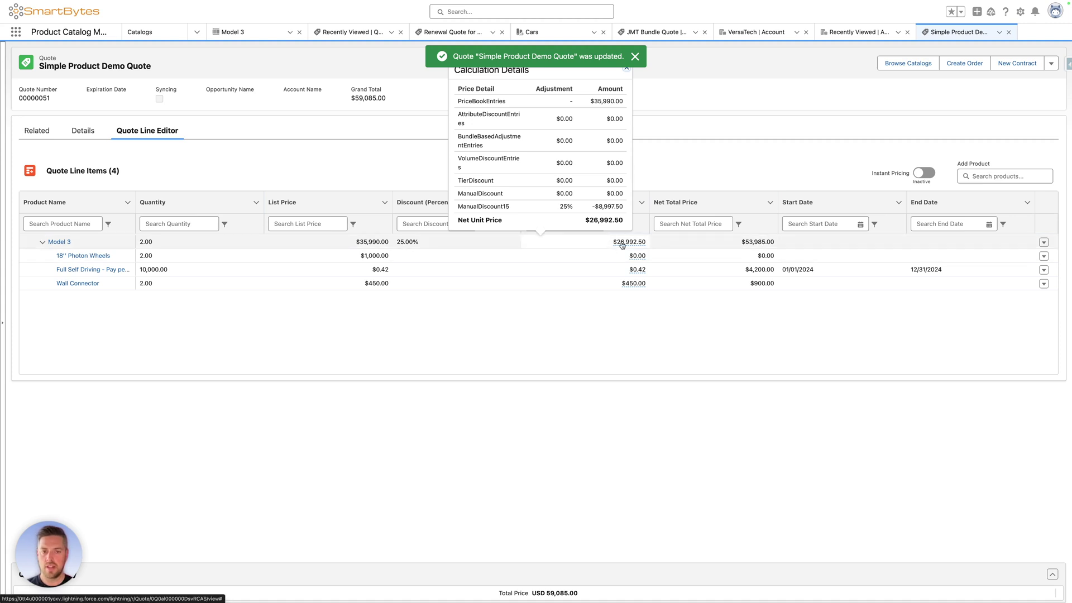
{"action": "left_click", "coordinate": [606, 335]}
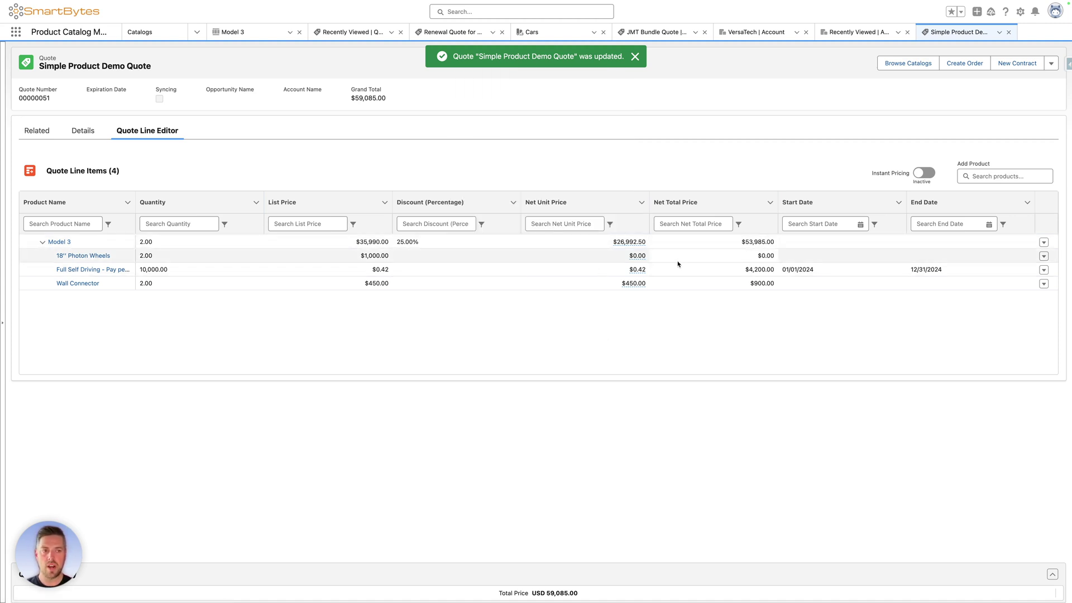
- Browse the catalogs from the quote, choose the 2024 Tesla catalog and look through all its products
{"action": "left_click", "coordinate": [901, 65]}
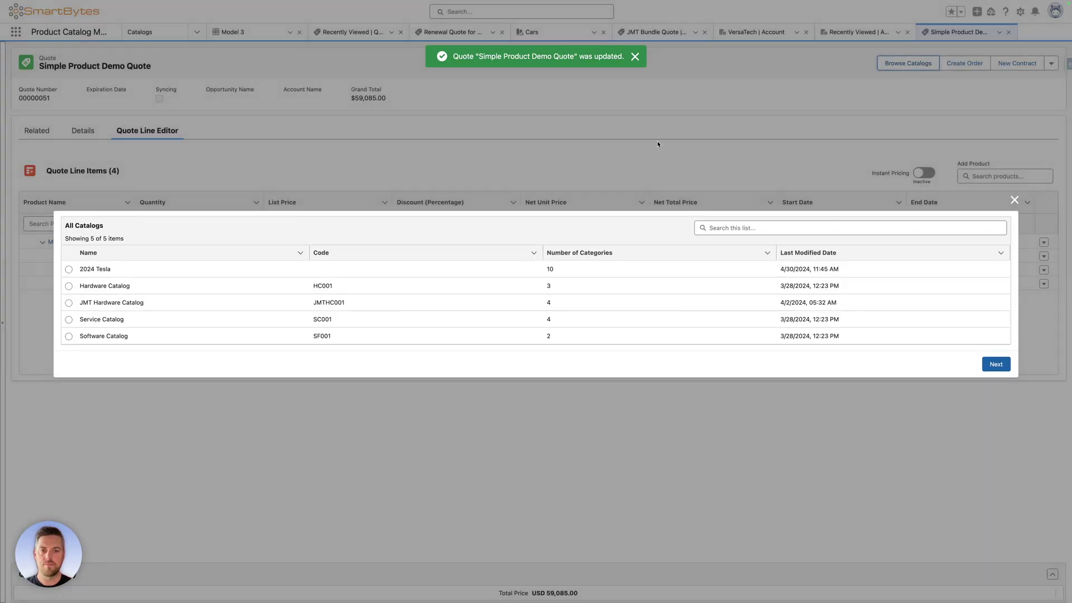
{"action": "left_click", "coordinate": [69, 270]}
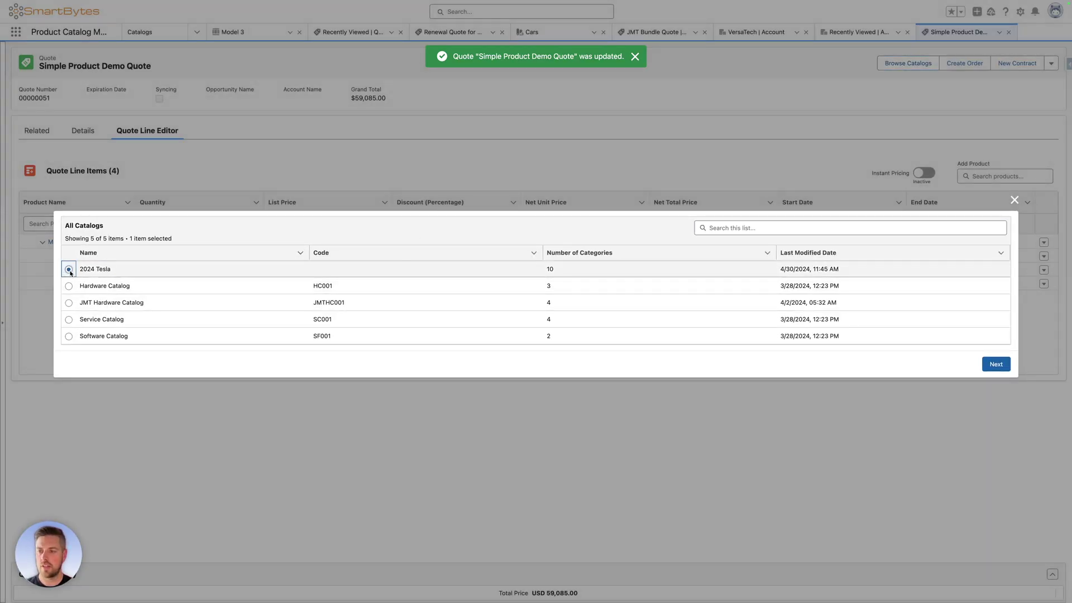
{"action": "left_click", "coordinate": [1002, 366]}
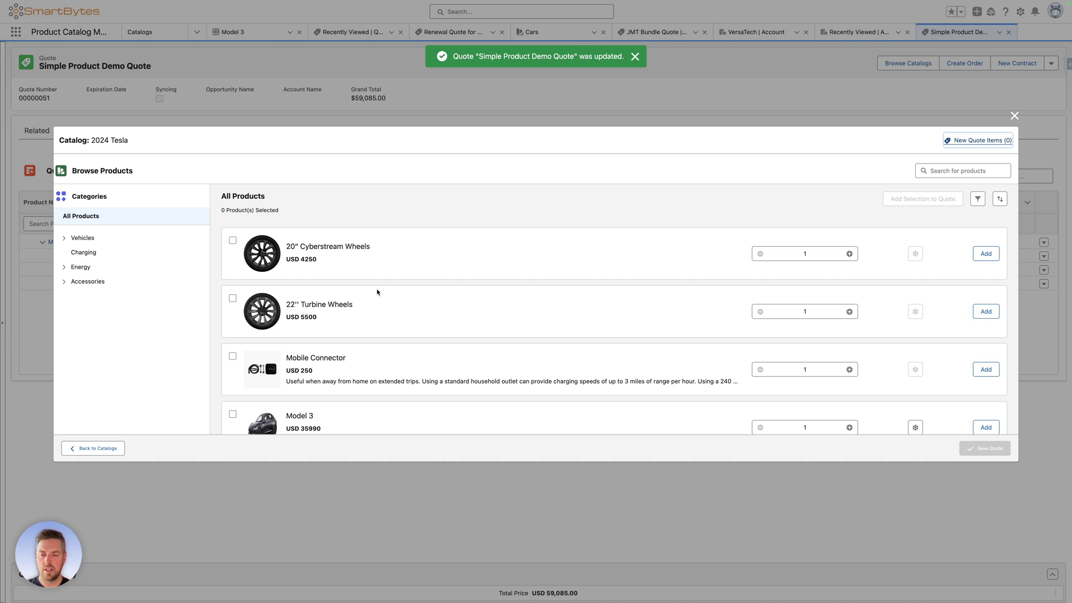
{"action": "scroll", "coordinate": [377, 292], "scroll_direction": "down", "scroll_amount": 5}
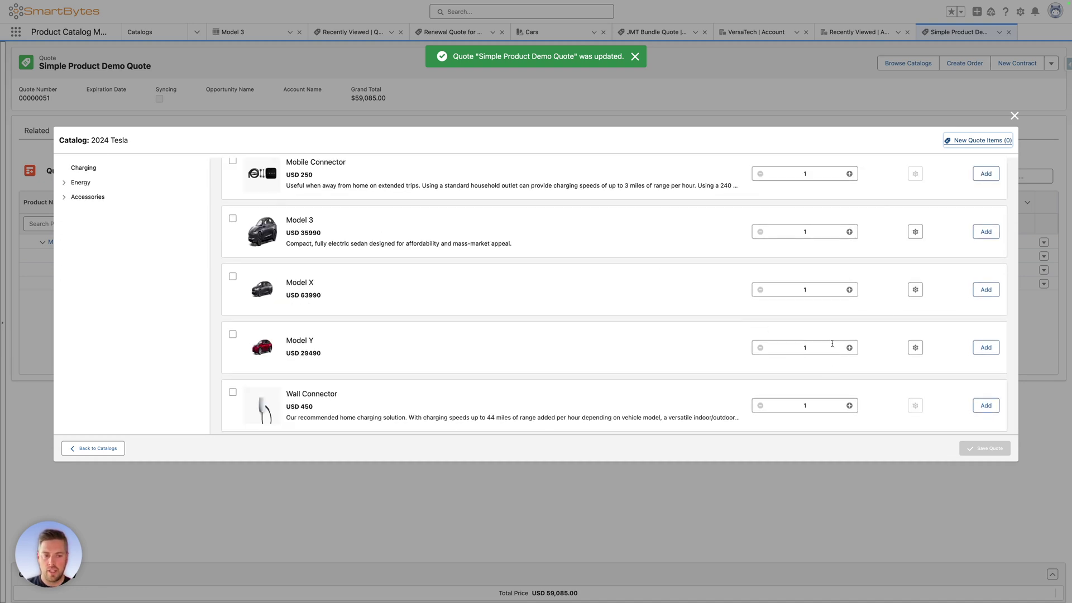
{"action": "scroll", "coordinate": [346, 258], "scroll_direction": "up", "scroll_amount": 2}
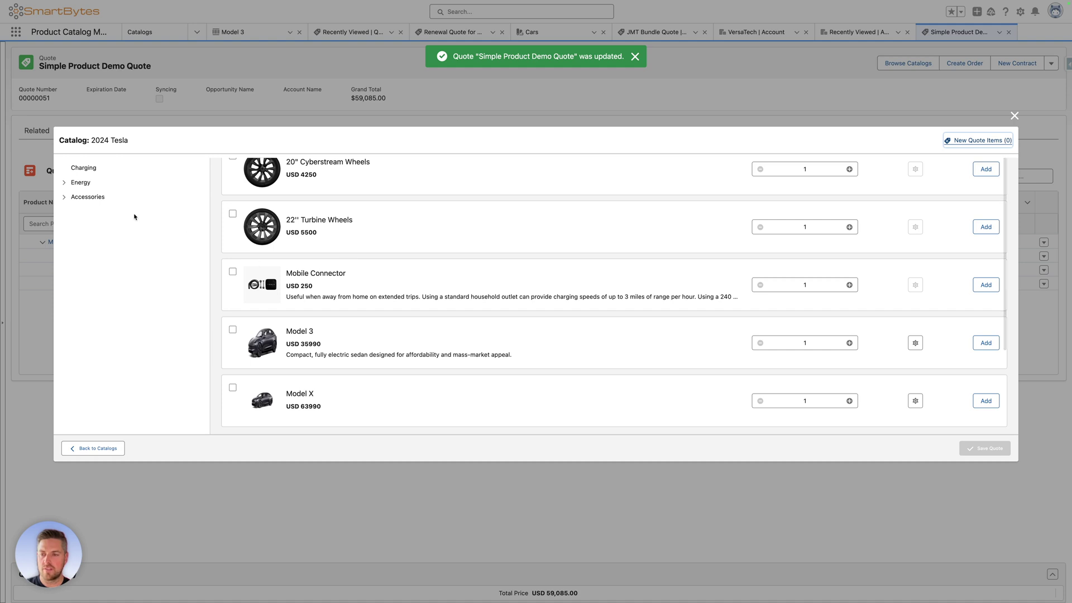
{"action": "scroll", "coordinate": [70, 184], "scroll_direction": "up", "scroll_amount": 5}
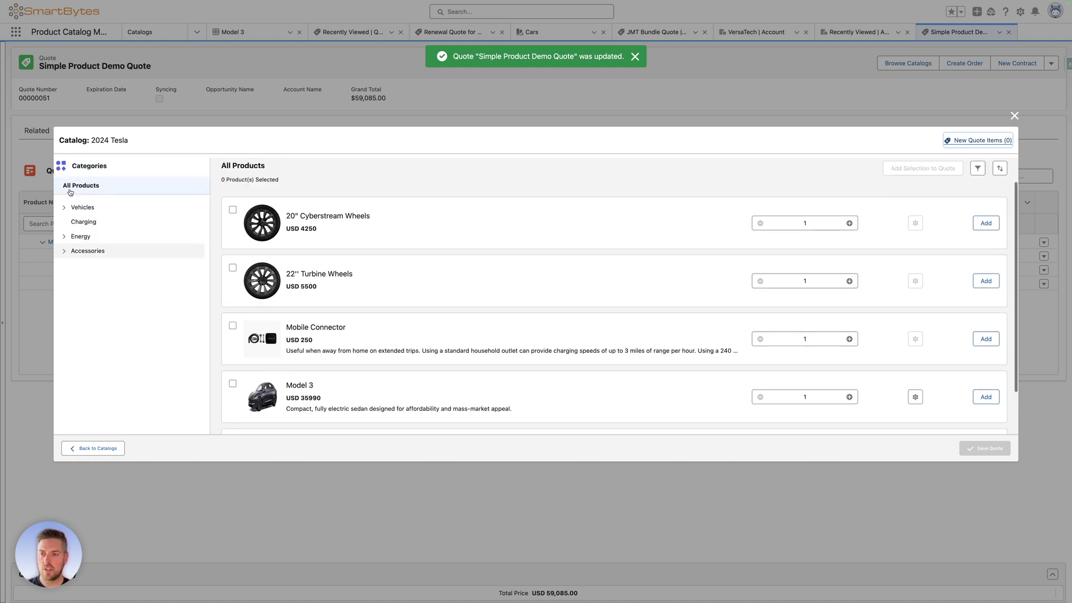
- Add Model X from the SUV category under Vehicles, save the quote and expand the Model X line
{"action": "left_click", "coordinate": [64, 238]}
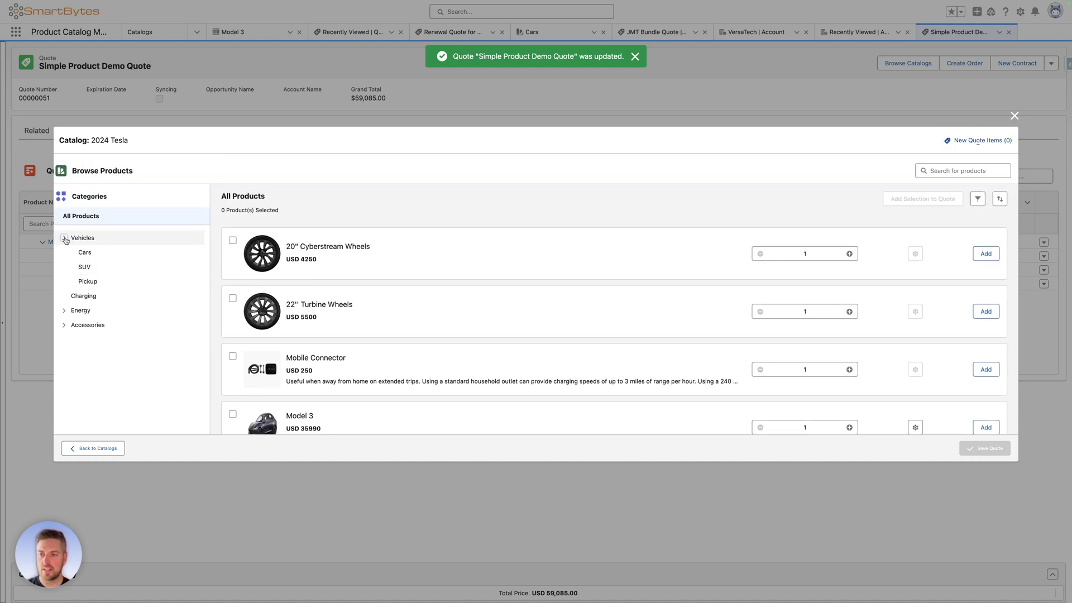
{"action": "left_click", "coordinate": [89, 254]}
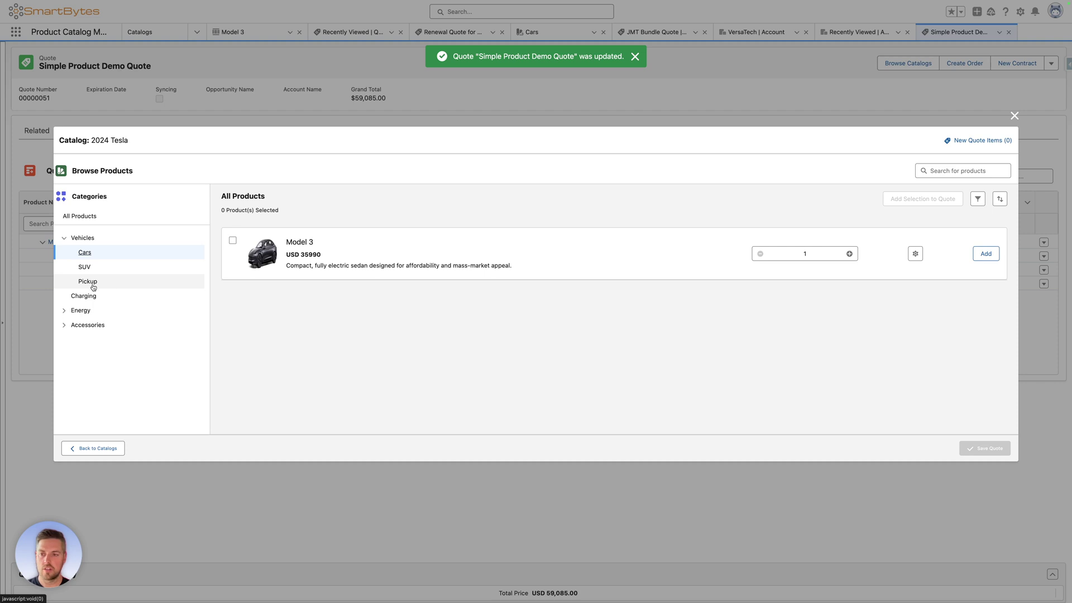
{"action": "left_click", "coordinate": [86, 282]}
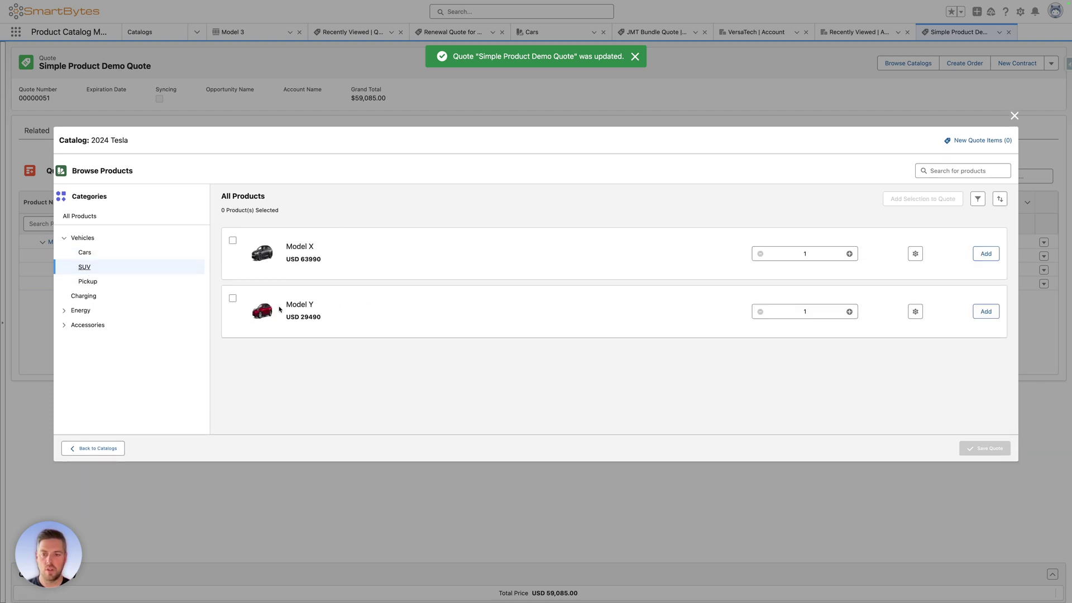
{"action": "left_click", "coordinate": [986, 254]}
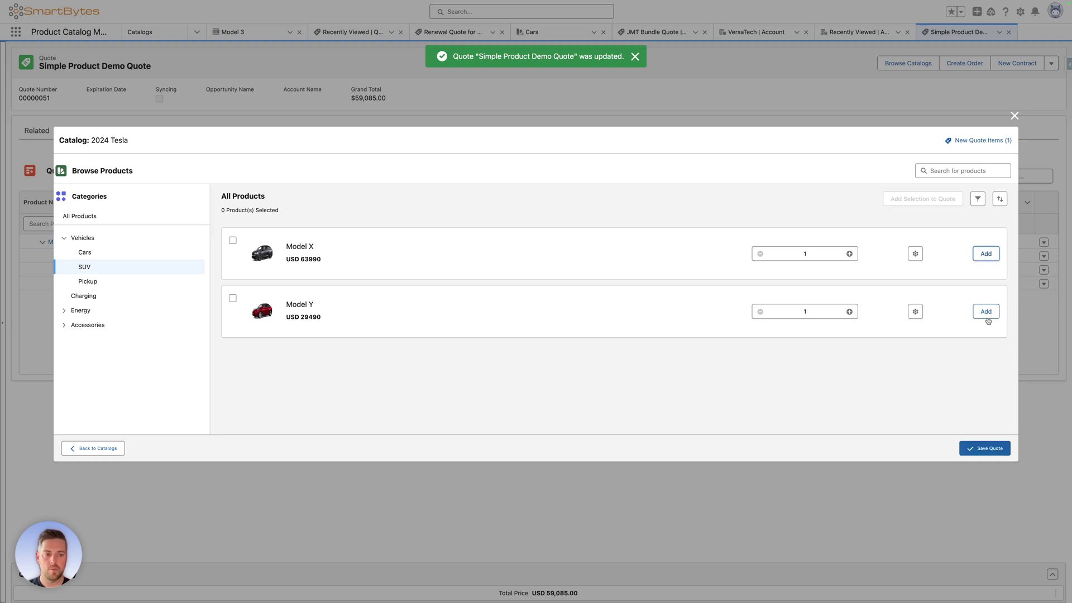
{"action": "left_click", "coordinate": [986, 450]}
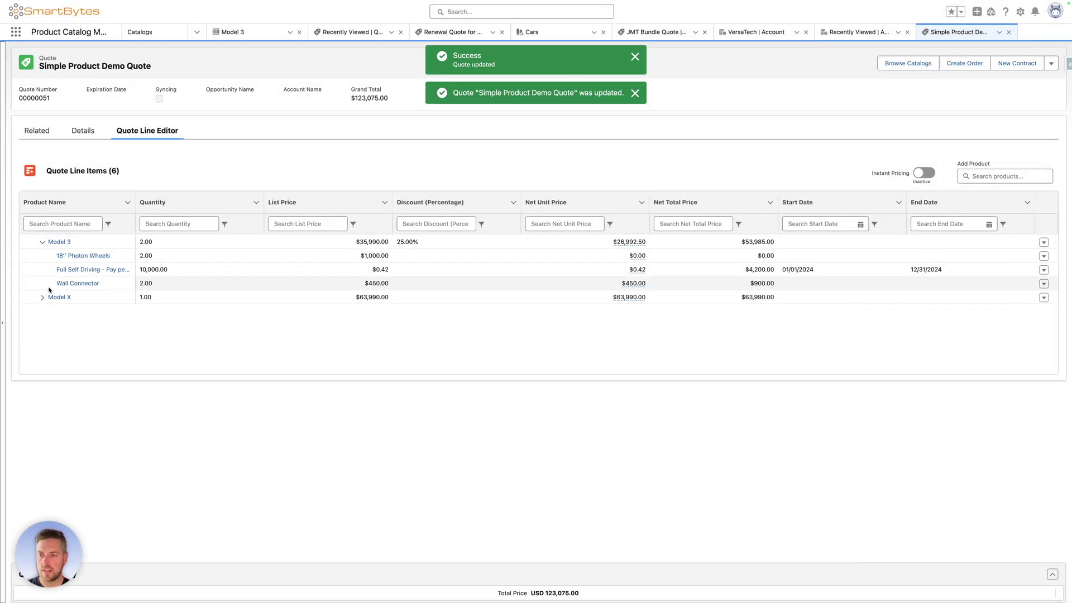
{"action": "left_click", "coordinate": [41, 297]}
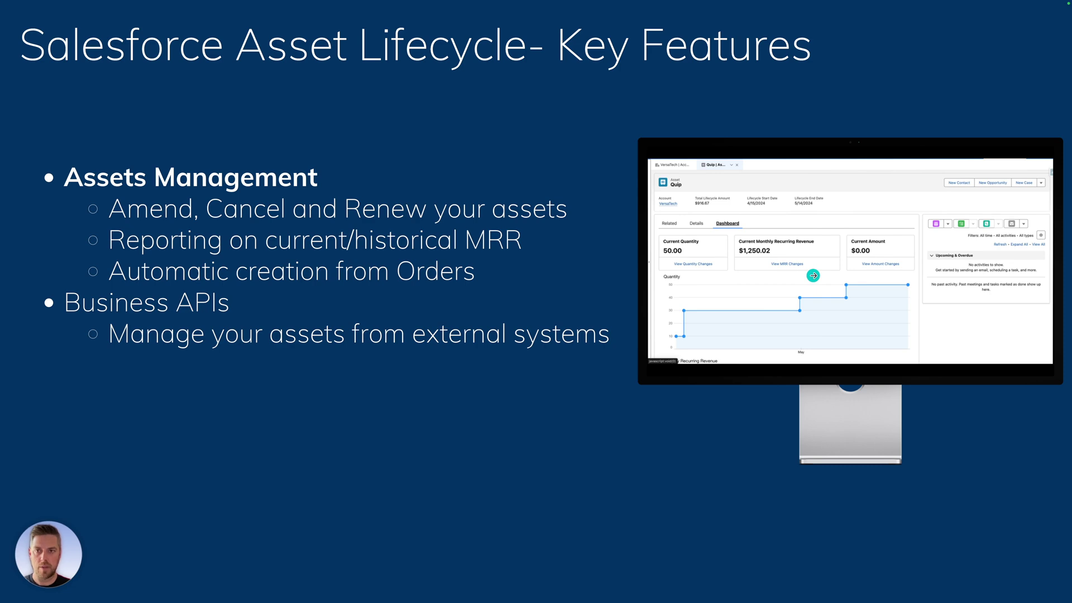
{"action": "left_click", "coordinate": [811, 274]}
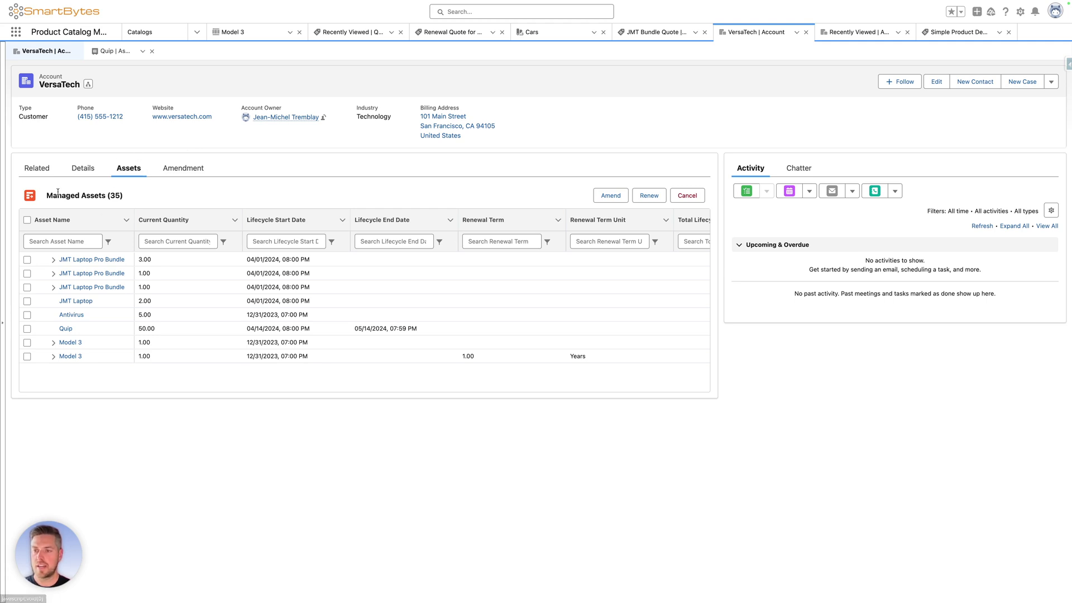
- Review VersaTech's managed assets, including Quip's lifecycle end date and the components of the third JMT Laptop Pro Bundle and its nested Printer Bundle
{"action": "left_click_drag", "start_coordinate": [48, 195], "coordinate": [144, 200]}
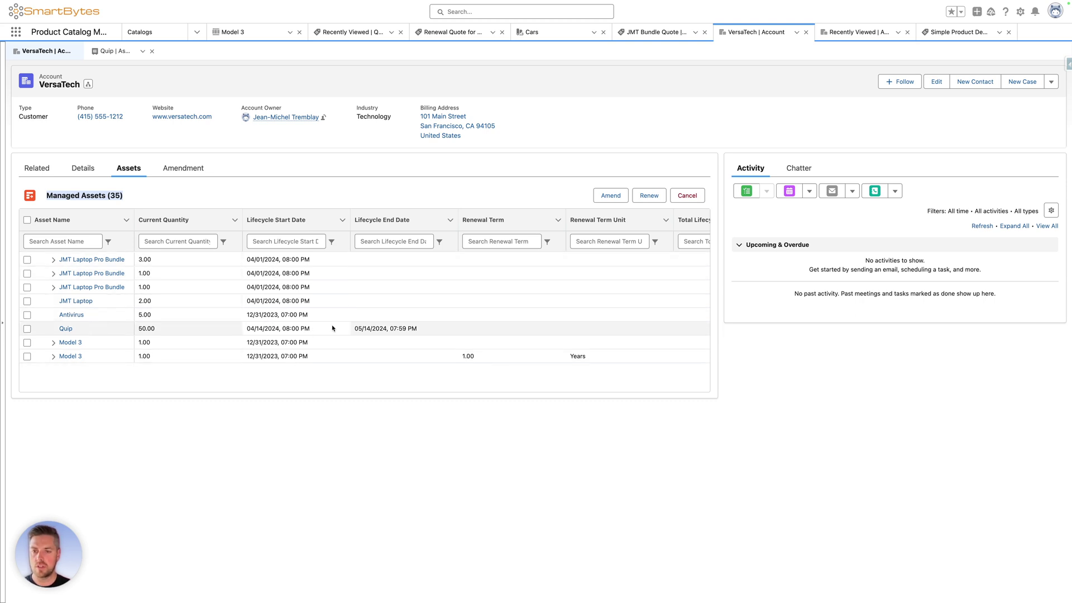
{"action": "left_click", "coordinate": [389, 334]}
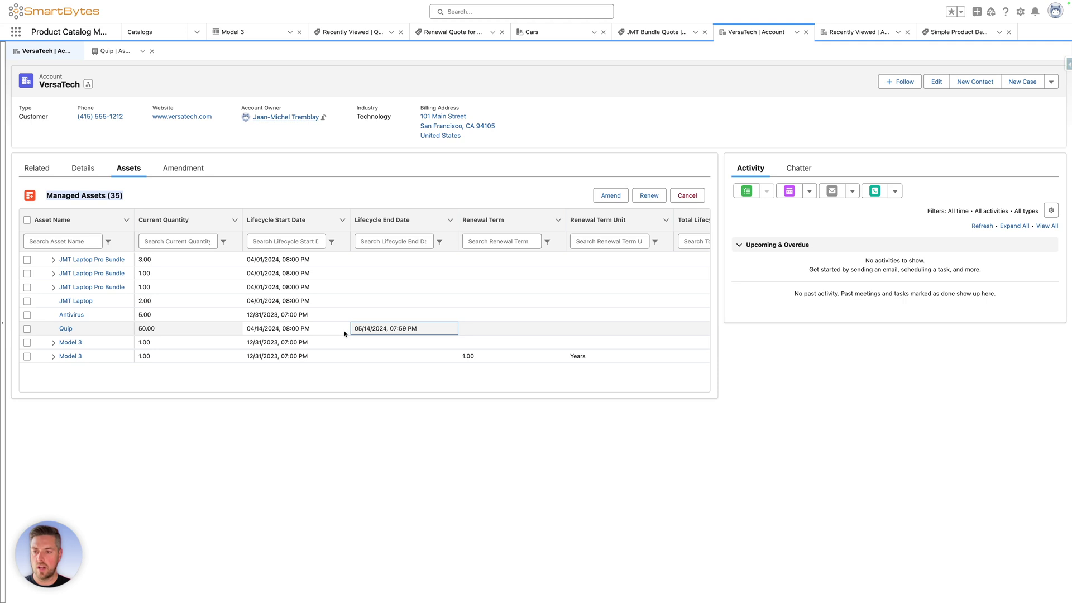
{"action": "left_click", "coordinate": [54, 288]}
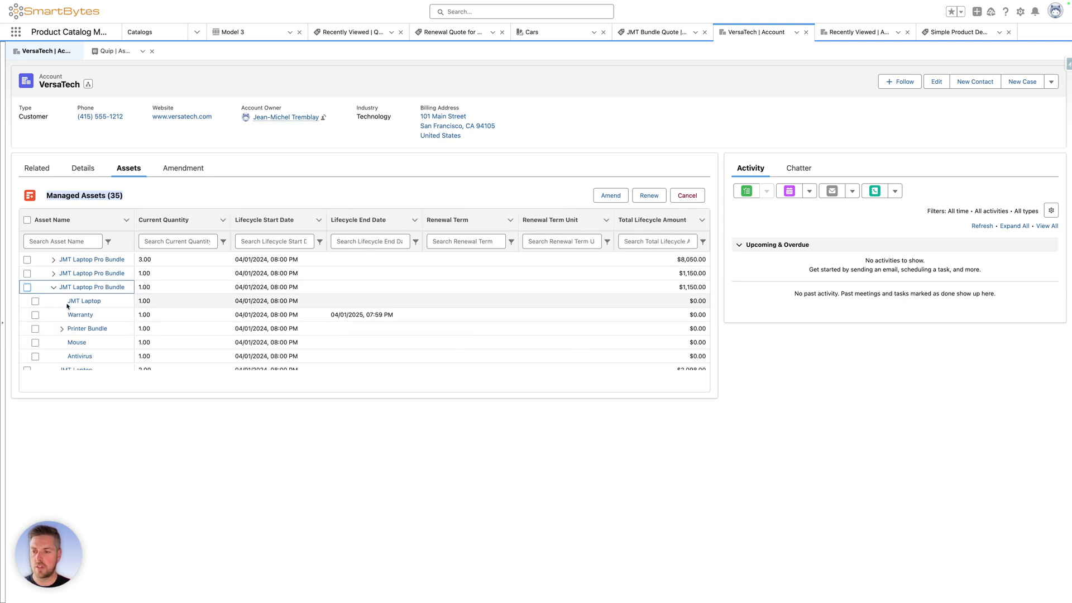
{"action": "scroll", "coordinate": [67, 306], "scroll_direction": "down", "scroll_amount": 1}
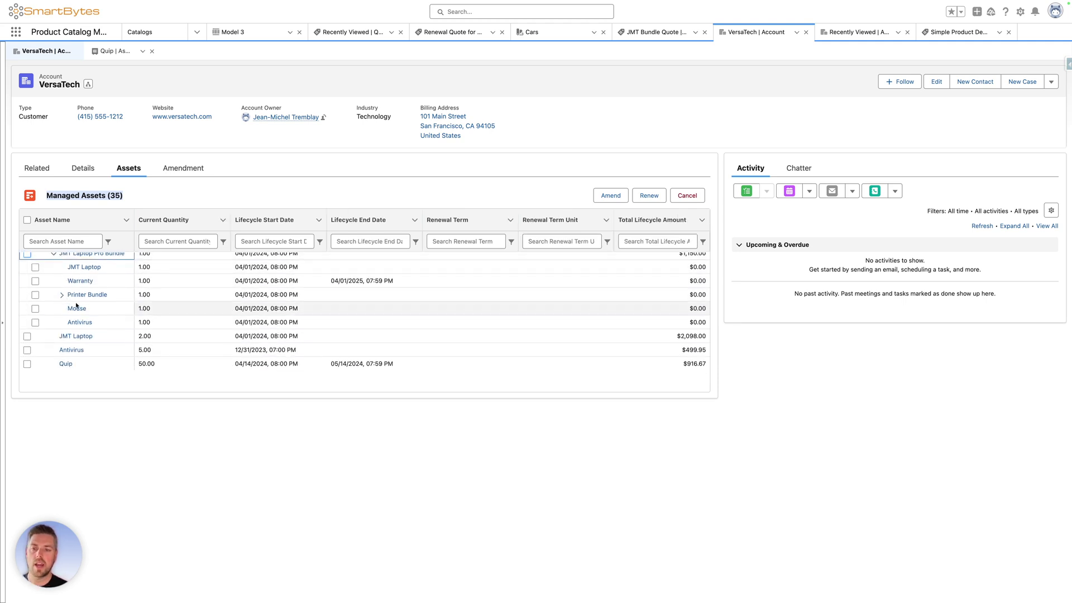
{"action": "left_click", "coordinate": [62, 294]}
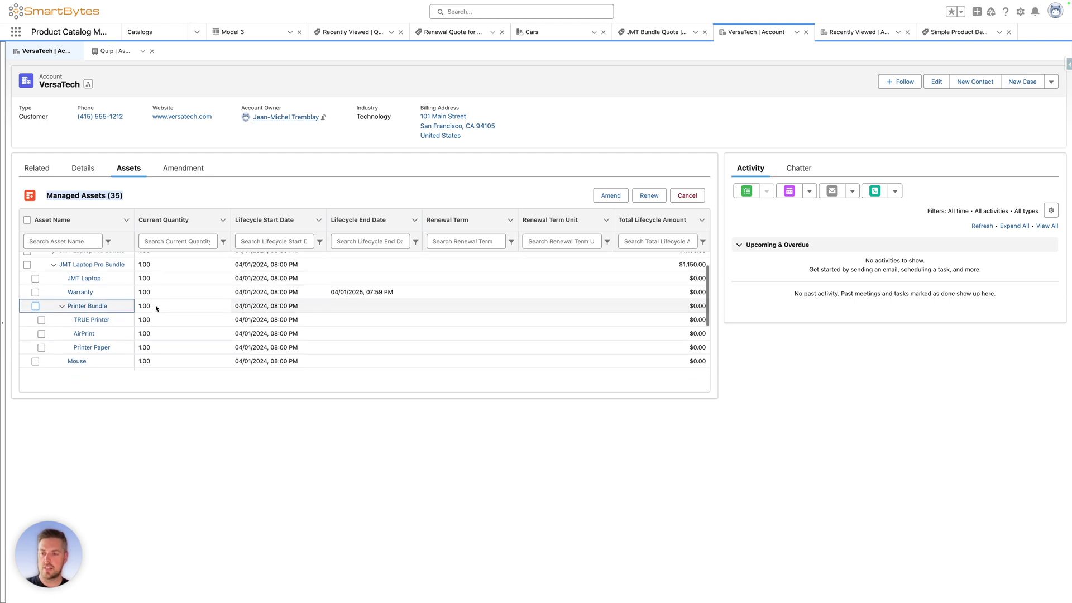
{"action": "scroll", "coordinate": [156, 309], "scroll_direction": "up", "scroll_amount": 1}
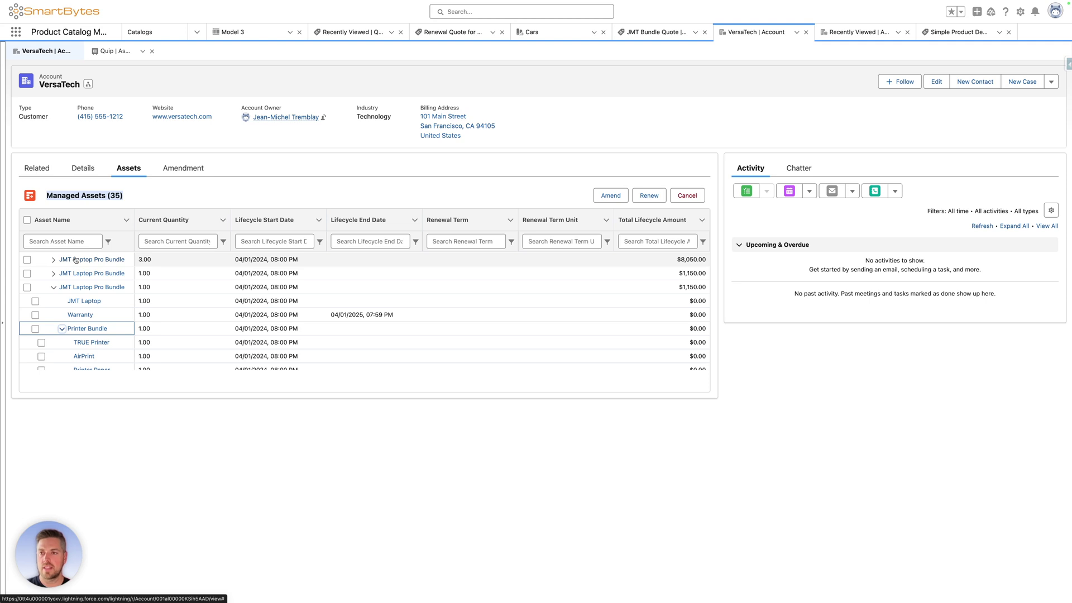
- Examine the quantity and monthly recurring revenue charts on the Quip asset's dashboard
{"action": "left_click", "coordinate": [232, 141]}
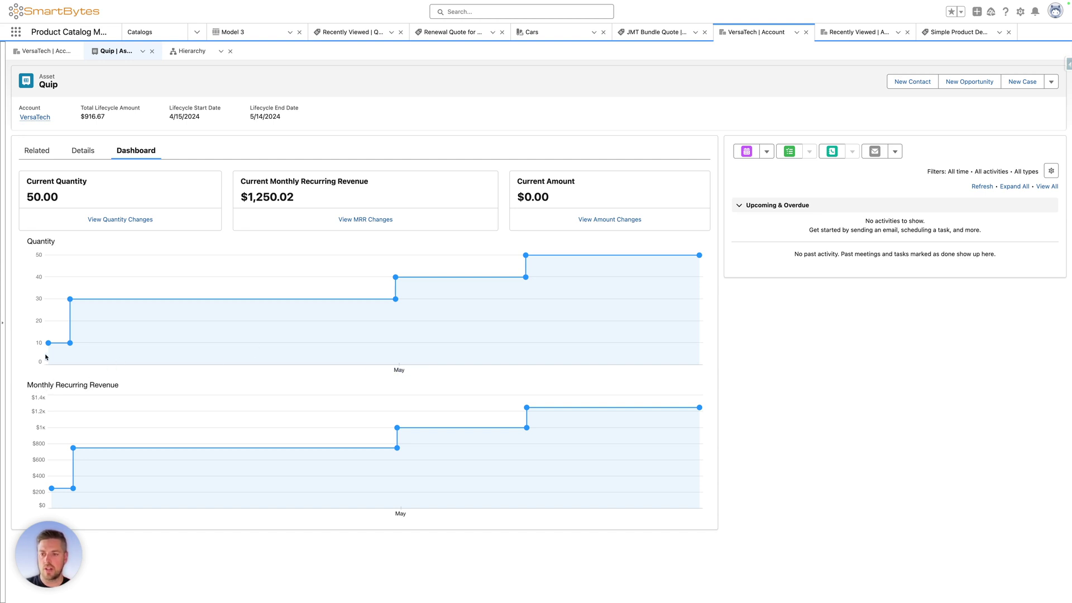
{"action": "mouse_move", "coordinate": [48, 344]}
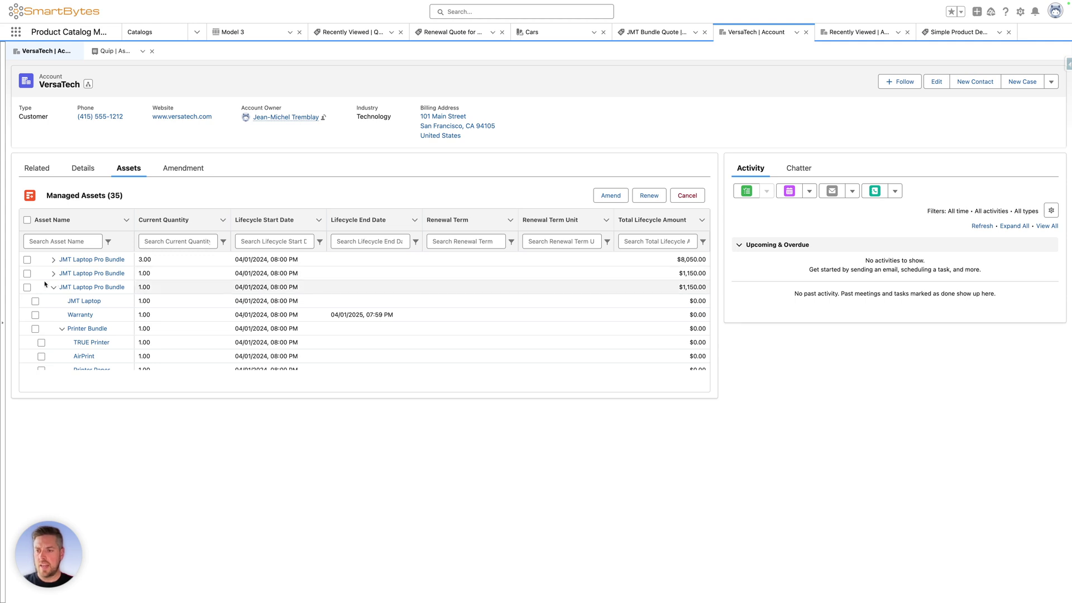
- Select the expanded JMT Laptop Pro Bundle among VersaTech's managed assets
{"action": "left_click", "coordinate": [26, 288]}
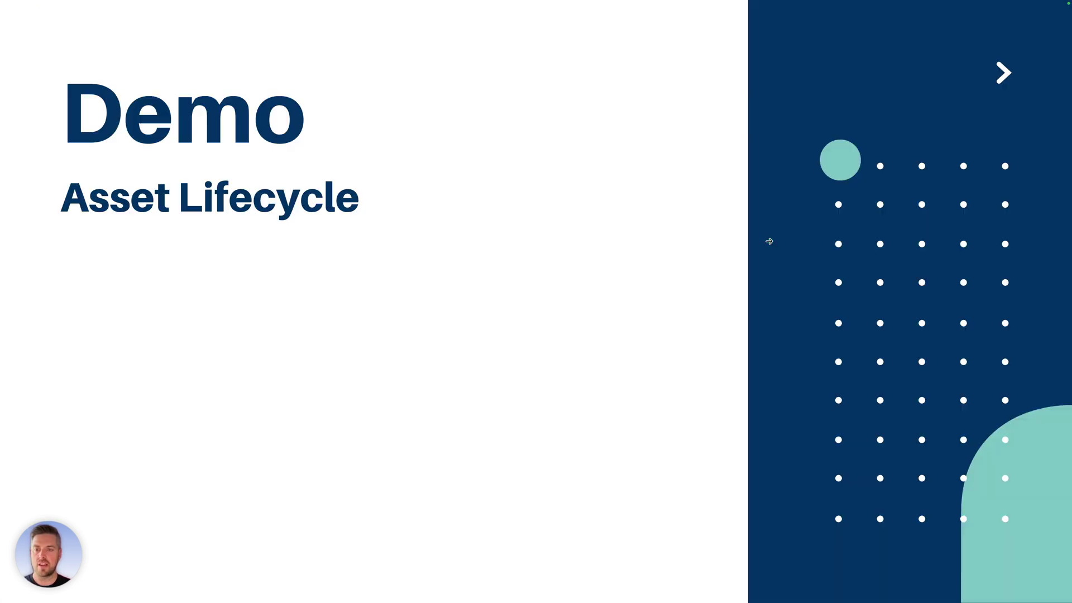
{"action": "left_click", "coordinate": [776, 237]}
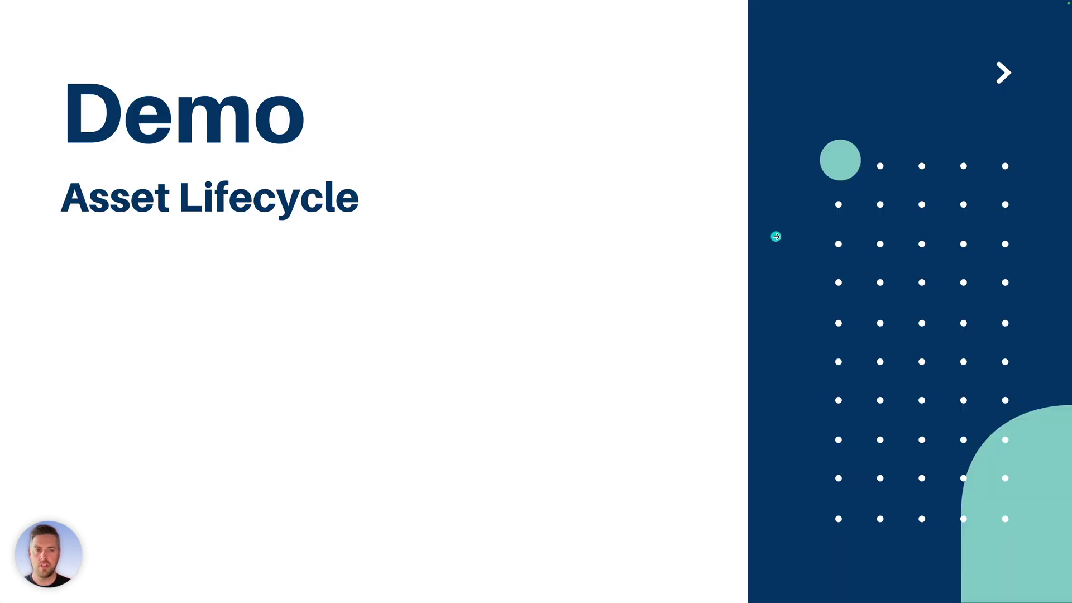